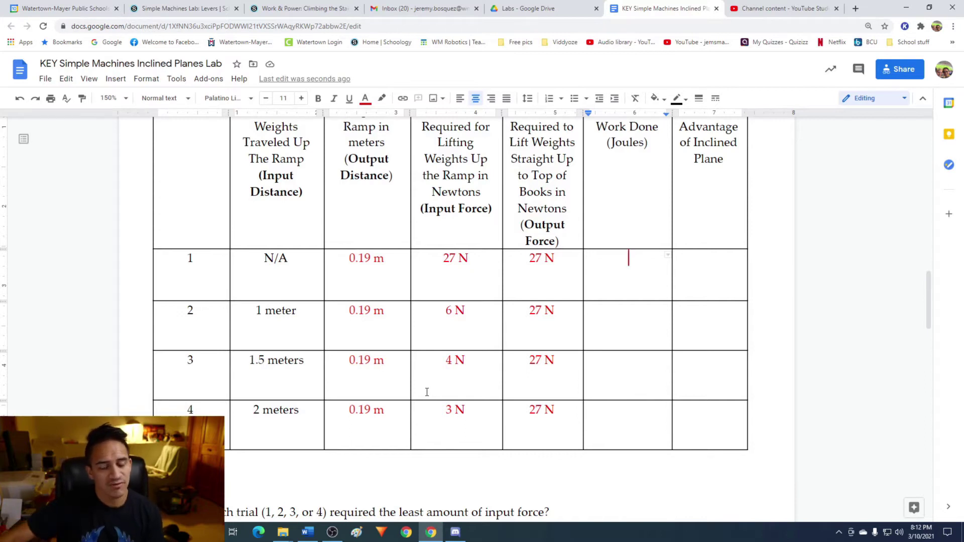
- Replace the N/A input distance for Trial 1 in the data table with 0.19 m
{"action": "scroll", "coordinate": [611, 361], "scroll_direction": "up", "scroll_amount": 1}
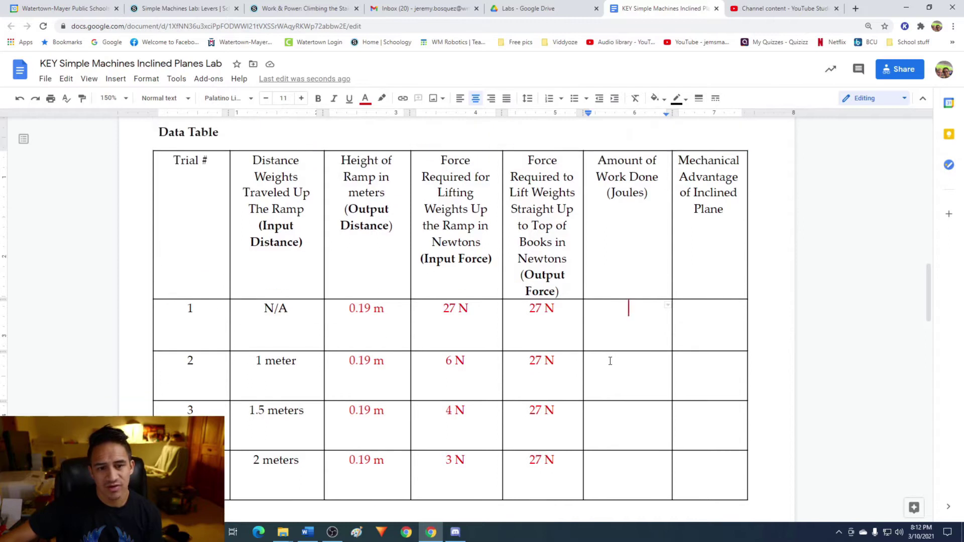
{"action": "scroll", "coordinate": [610, 361], "scroll_direction": "down", "scroll_amount": 1}
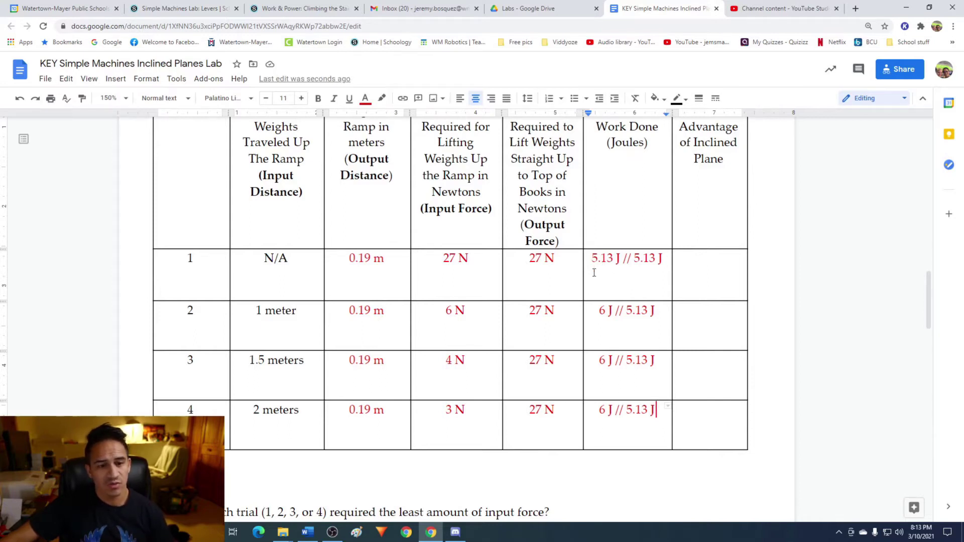
{"action": "left_click_drag", "start_coordinate": [479, 259], "coordinate": [446, 263]}
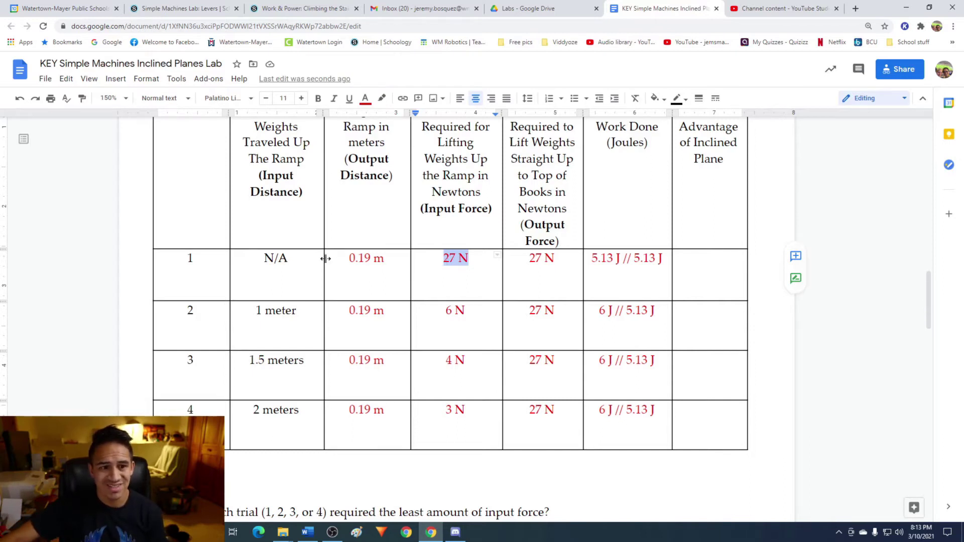
{"action": "left_click_drag", "start_coordinate": [291, 258], "coordinate": [263, 259]}
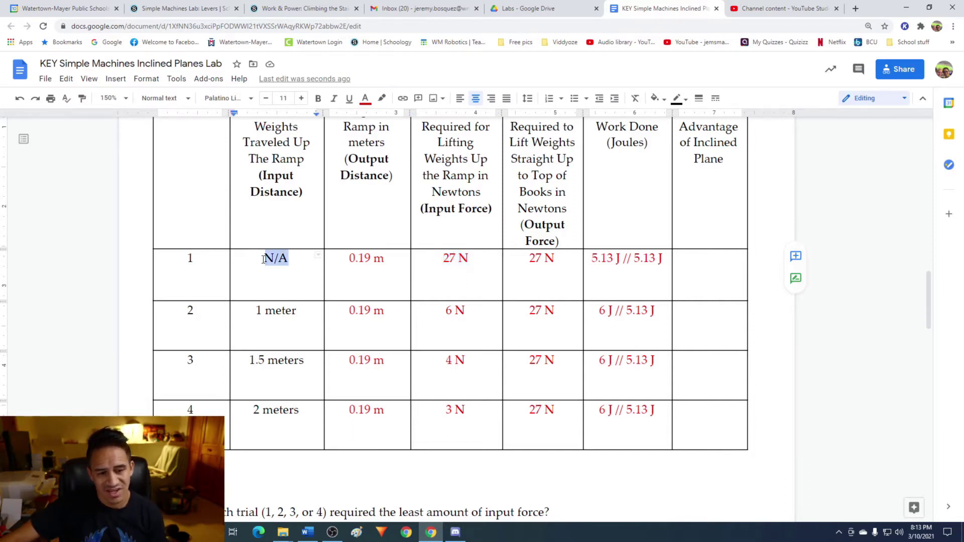
{"action": "type", "text": "0.19 m"}
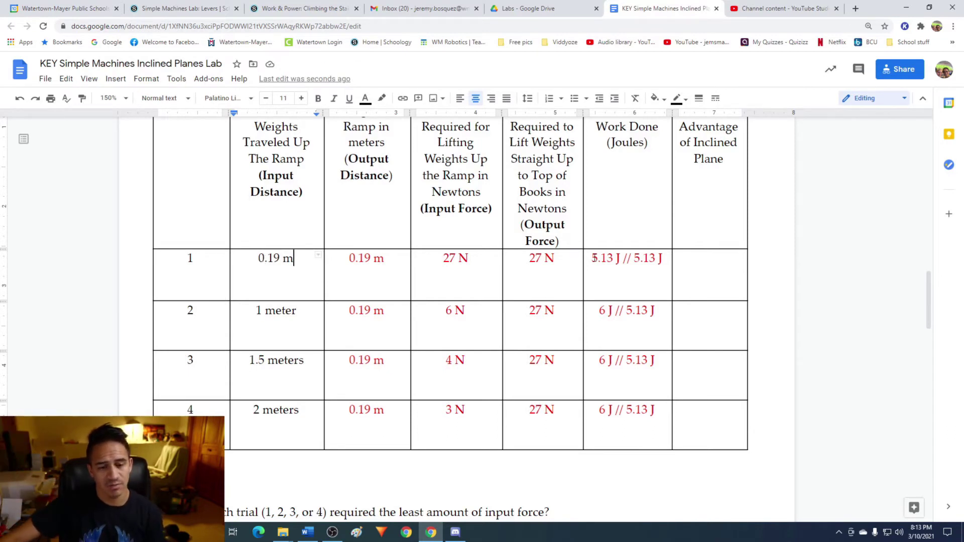
- Compare the two Trial 1 work entries with that trial's output force and output distance
{"action": "left_click_drag", "start_coordinate": [593, 258], "coordinate": [622, 260]}
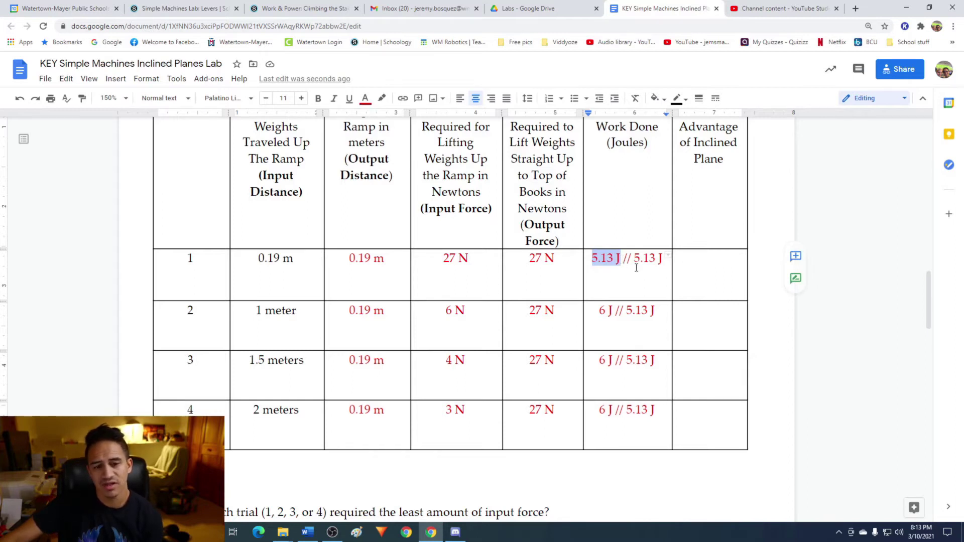
{"action": "left_click_drag", "start_coordinate": [634, 259], "coordinate": [666, 260]}
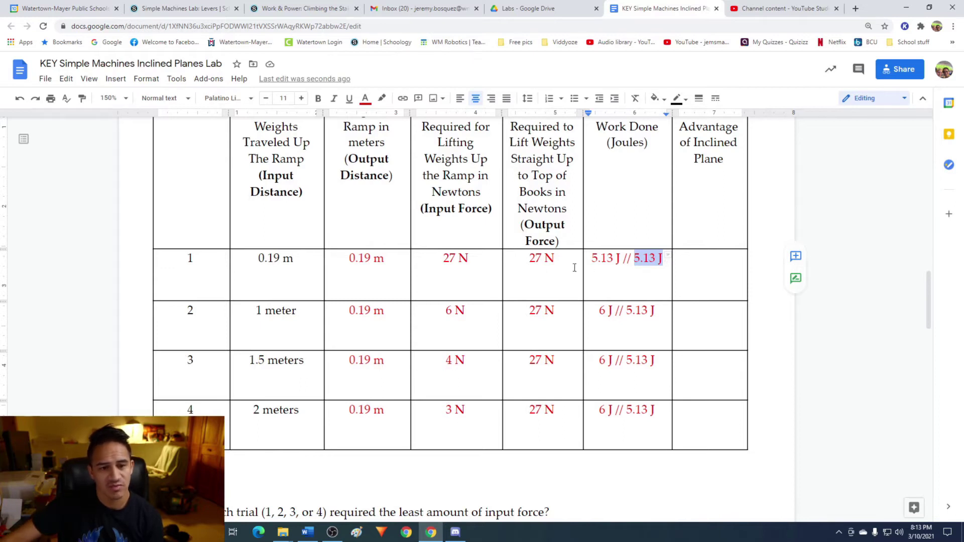
{"action": "left_click_drag", "start_coordinate": [529, 261], "coordinate": [559, 258]}
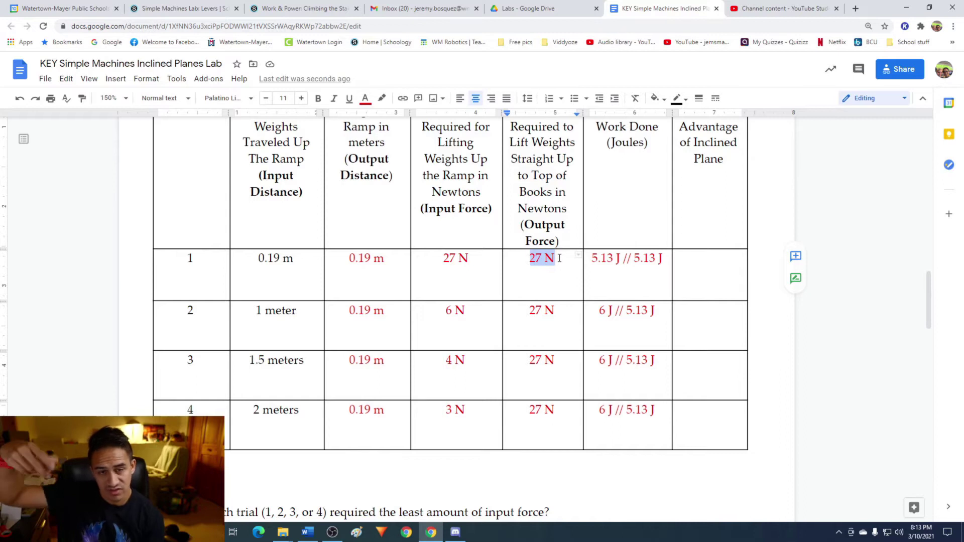
{"action": "left_click_drag", "start_coordinate": [349, 260], "coordinate": [383, 263]}
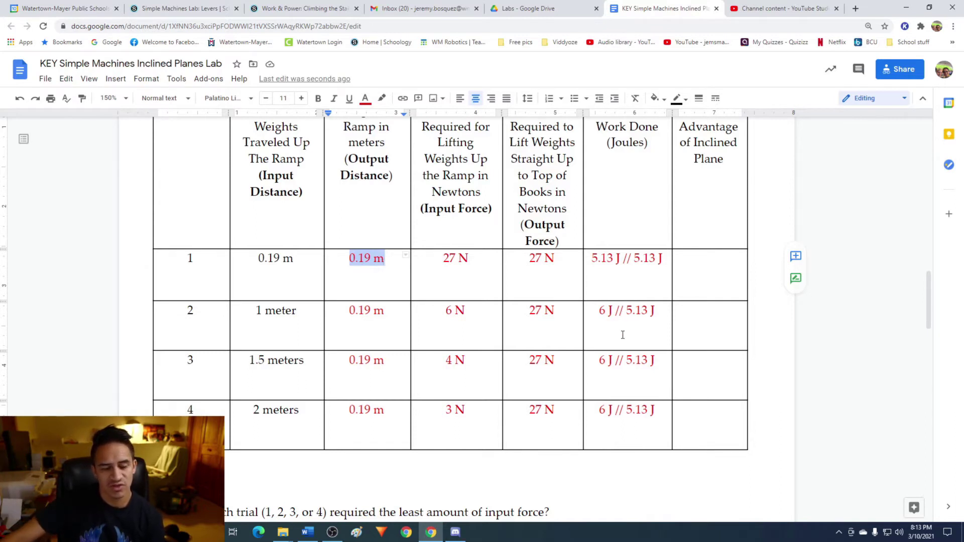
- Check the input and output work entries for Trials 2 and 3 against their recorded forces and distances
{"action": "left_click_drag", "start_coordinate": [599, 310], "coordinate": [613, 311]}
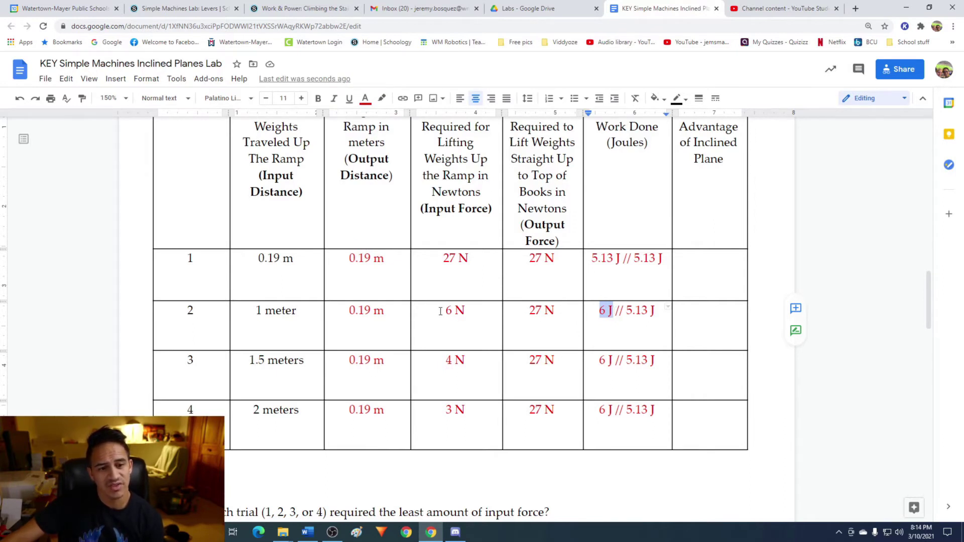
{"action": "left_click_drag", "start_coordinate": [446, 310], "coordinate": [469, 314]}
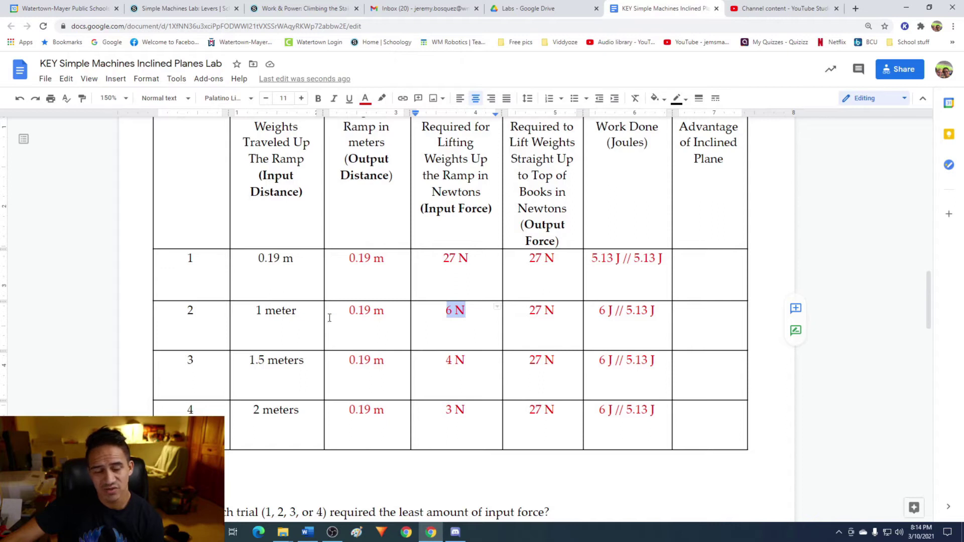
{"action": "left_click_drag", "start_coordinate": [256, 310], "coordinate": [298, 315]}
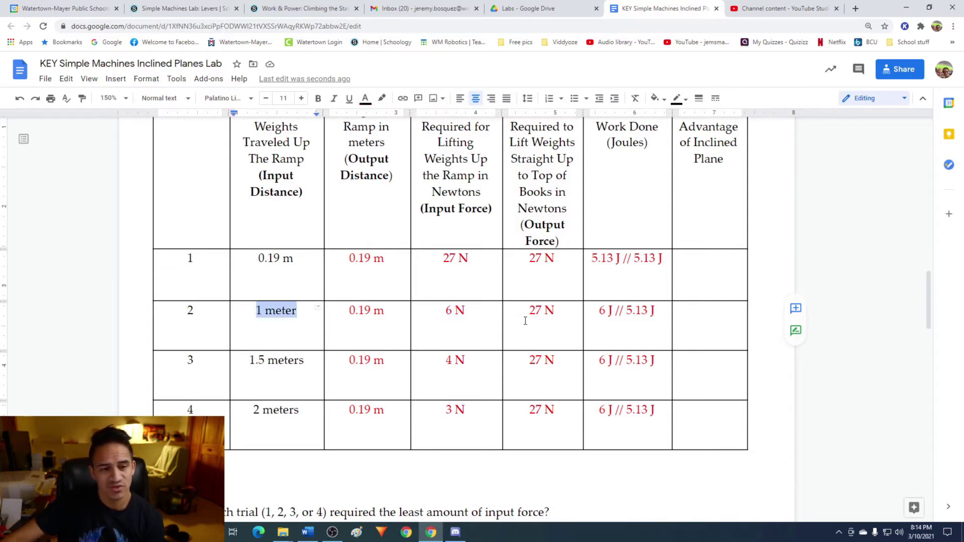
{"action": "left_click_drag", "start_coordinate": [659, 309], "coordinate": [627, 313]}
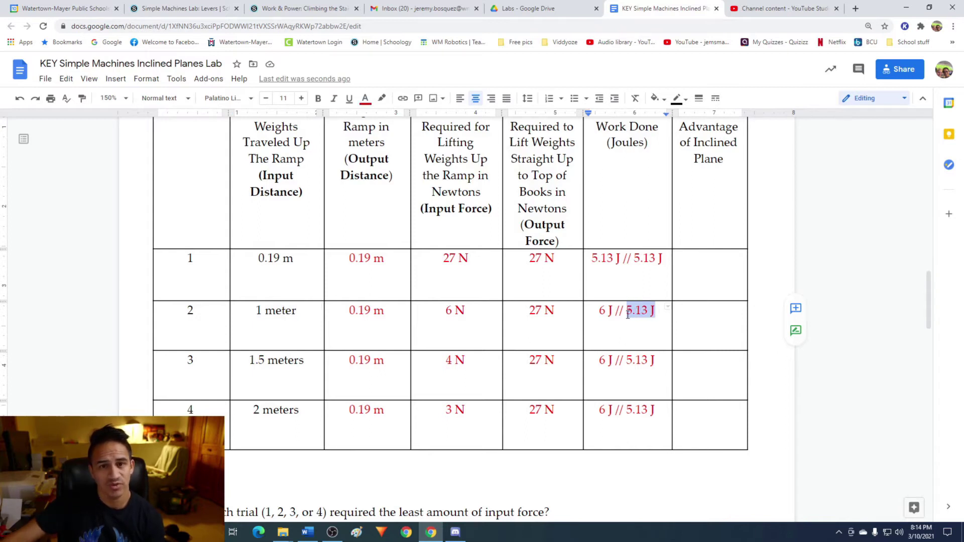
{"action": "left_click_drag", "start_coordinate": [528, 310], "coordinate": [555, 311]}
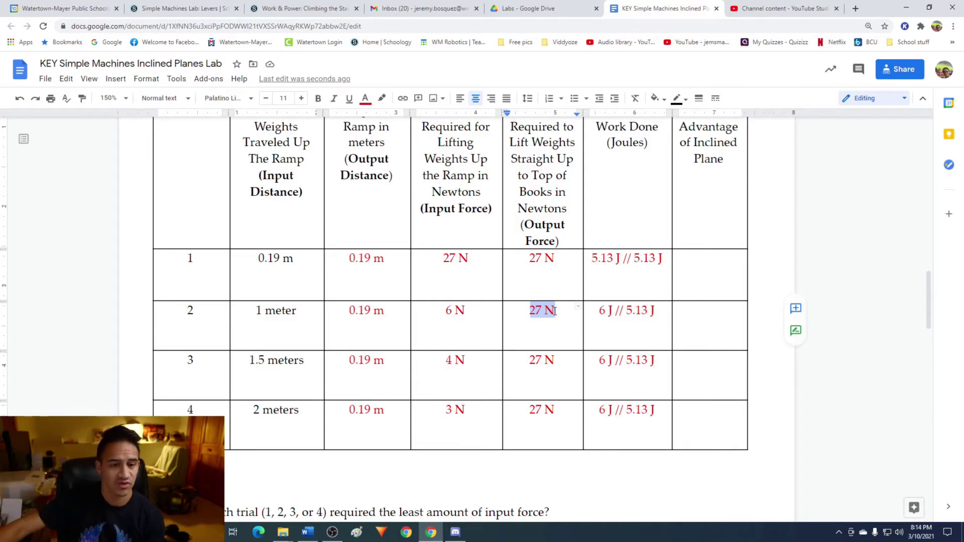
{"action": "left_click_drag", "start_coordinate": [349, 312], "coordinate": [381, 314]}
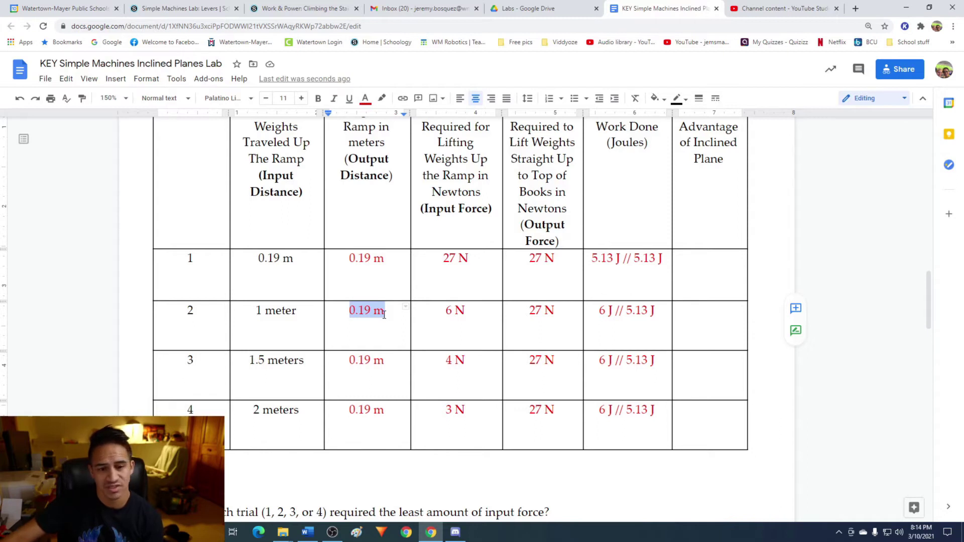
{"action": "left_click_drag", "start_coordinate": [625, 312], "coordinate": [653, 311]}
{"action": "left_click_drag", "start_coordinate": [625, 359], "coordinate": [656, 358]}
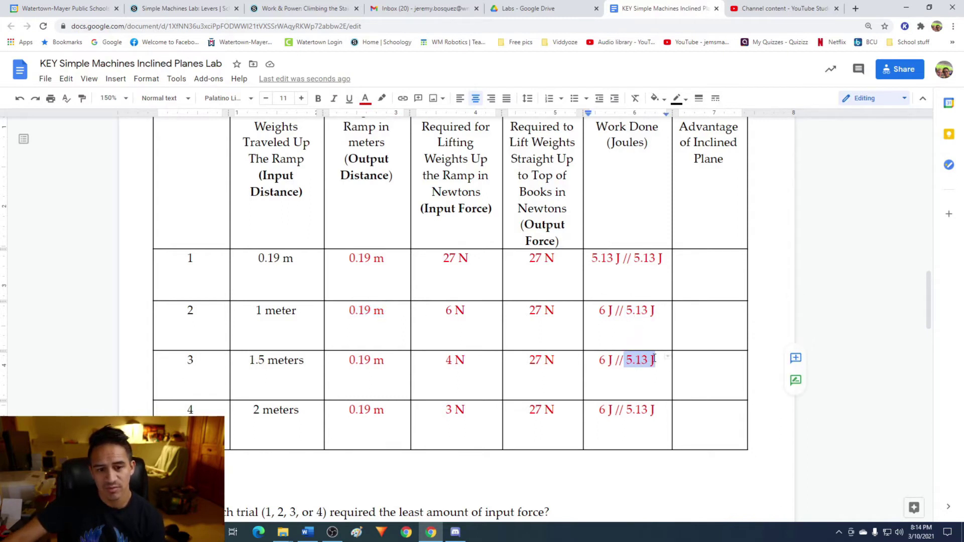
{"action": "left_click_drag", "start_coordinate": [598, 312], "coordinate": [611, 311]}
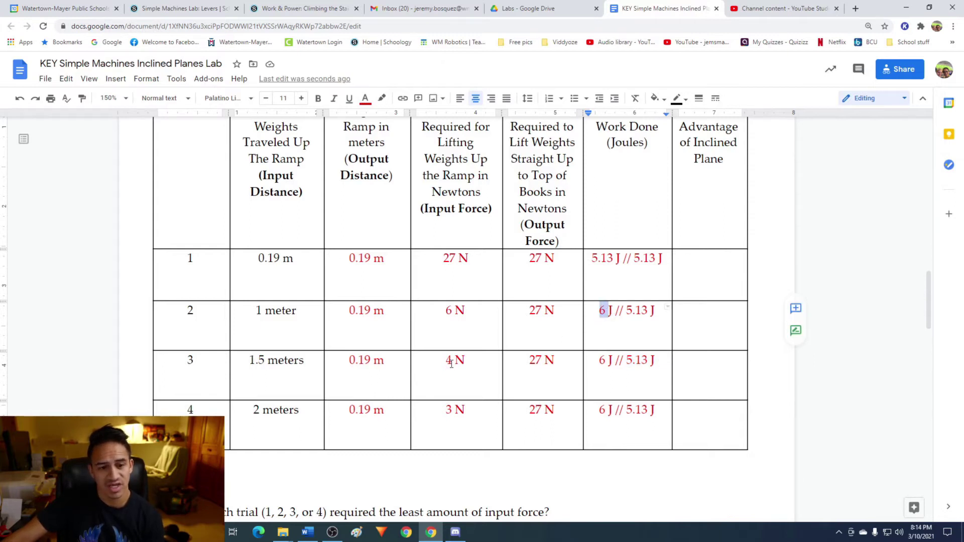
{"action": "left_click_drag", "start_coordinate": [445, 362], "coordinate": [465, 361]}
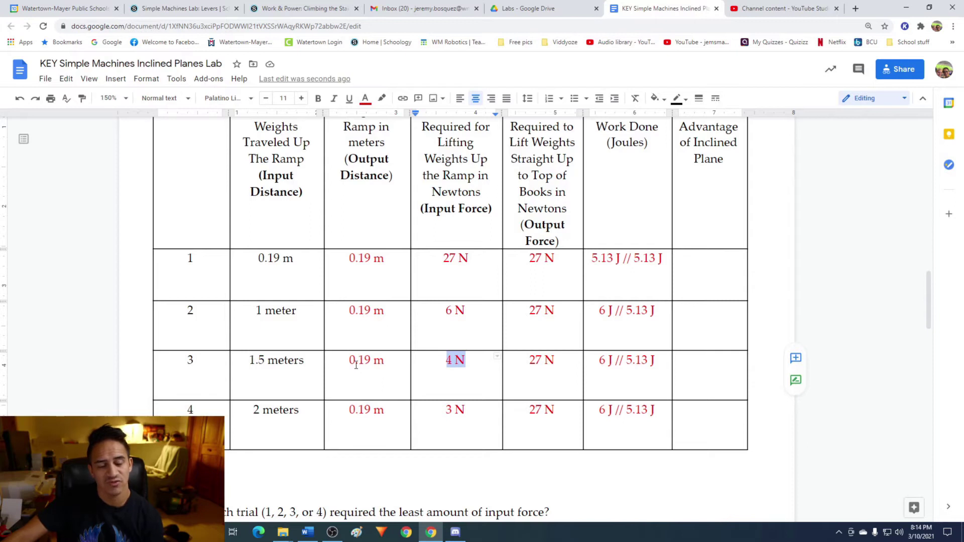
{"action": "left_click_drag", "start_coordinate": [249, 363], "coordinate": [307, 365]}
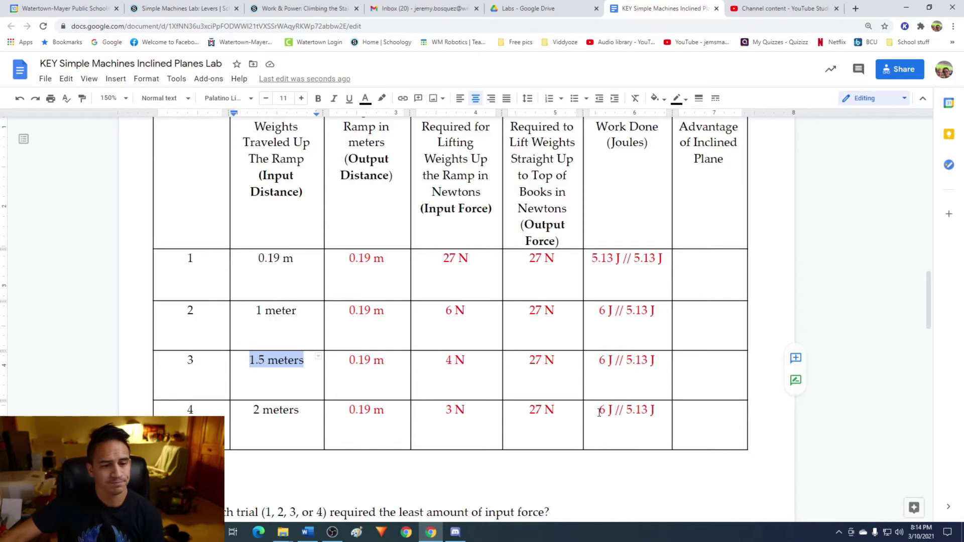
- Review the mechanical advantage formula in the introduction and check it against the Trial 1 entry in the data table
{"action": "scroll", "coordinate": [642, 393], "scroll_direction": "up", "scroll_amount": 1}
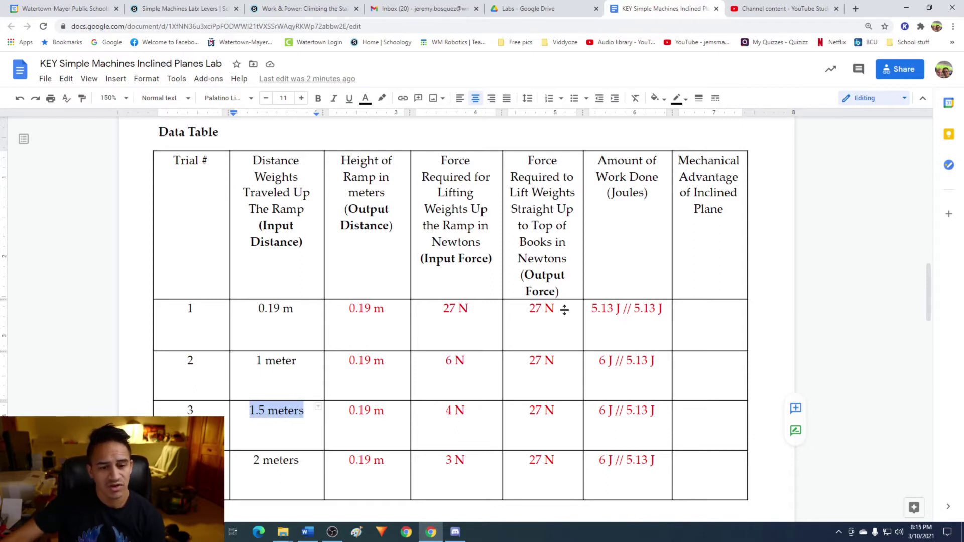
{"action": "scroll", "coordinate": [497, 354], "scroll_direction": "up", "scroll_amount": 7}
{"action": "scroll", "coordinate": [480, 368], "scroll_direction": "up", "scroll_amount": 8}
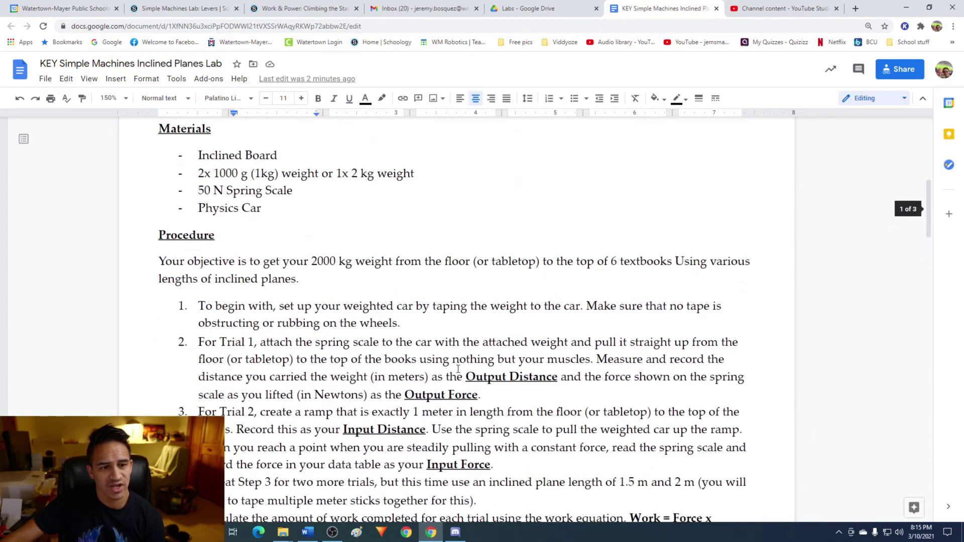
{"action": "scroll", "coordinate": [456, 370], "scroll_direction": "up", "scroll_amount": 1}
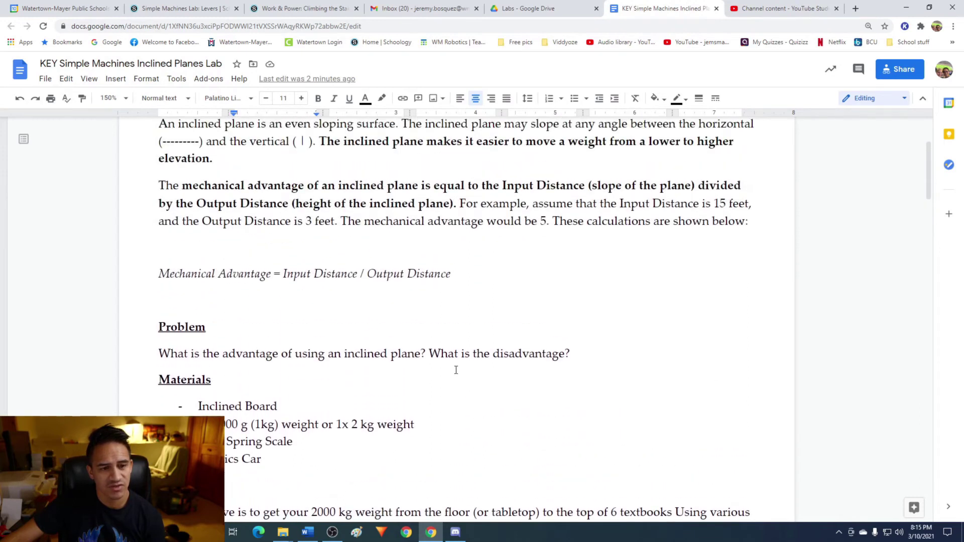
{"action": "left_click_drag", "start_coordinate": [155, 274], "coordinate": [454, 274]}
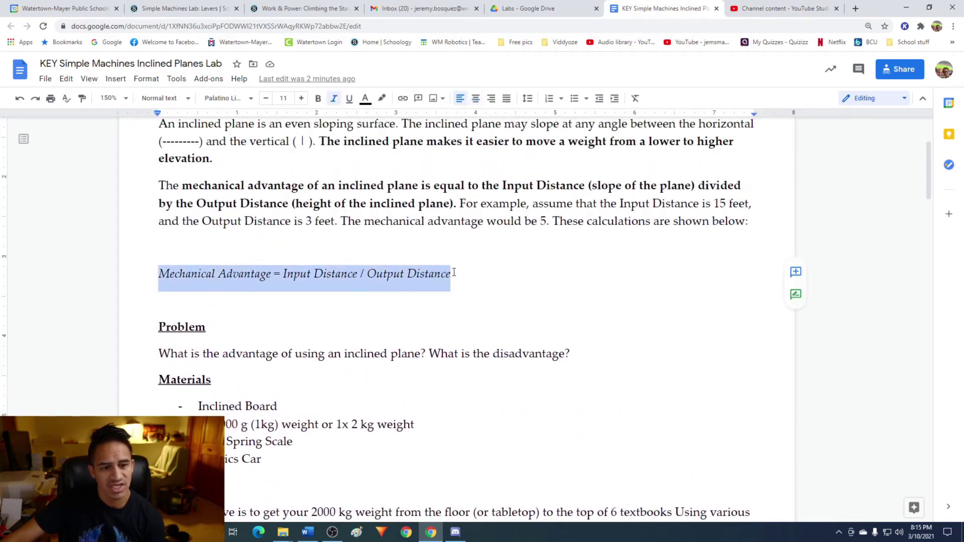
{"action": "left_click", "coordinate": [463, 303]}
{"action": "scroll", "coordinate": [596, 397], "scroll_direction": "down", "scroll_amount": 12}
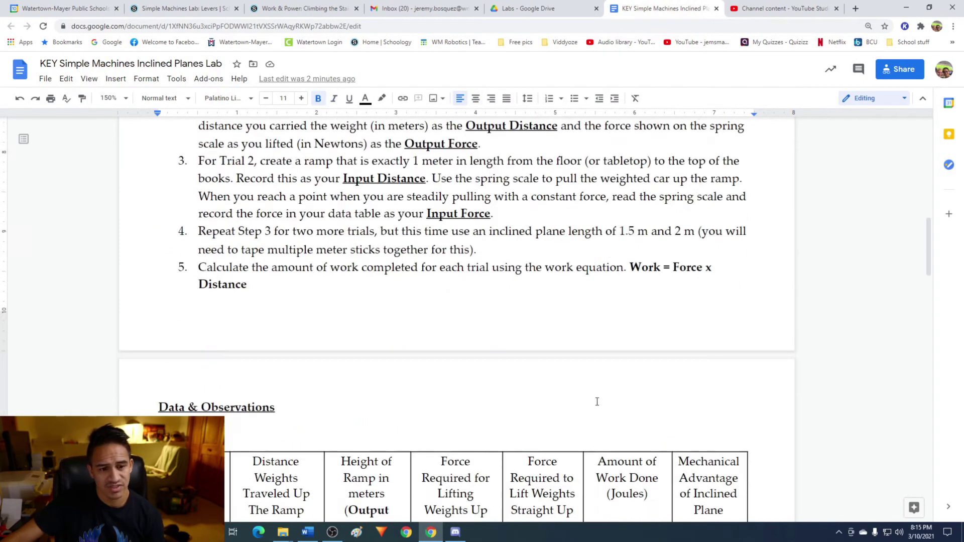
{"action": "scroll", "coordinate": [613, 386], "scroll_direction": "down", "scroll_amount": 1}
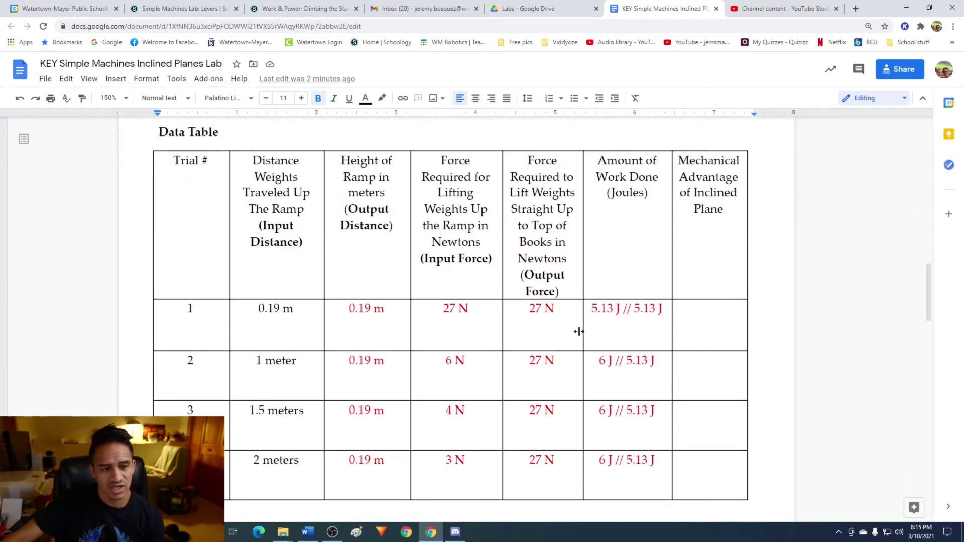
{"action": "scroll", "coordinate": [289, 316], "scroll_direction": "down", "scroll_amount": 1}
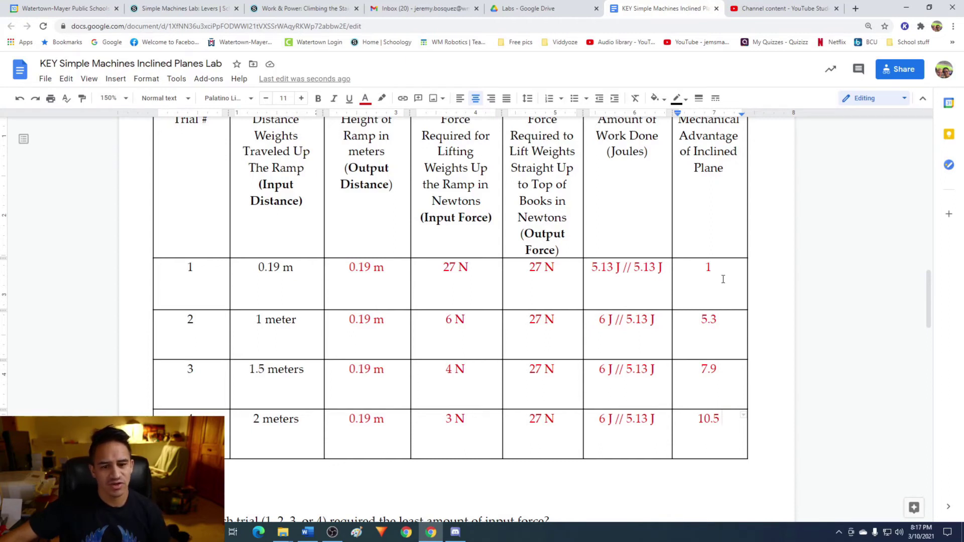
{"action": "left_click", "coordinate": [725, 275]}
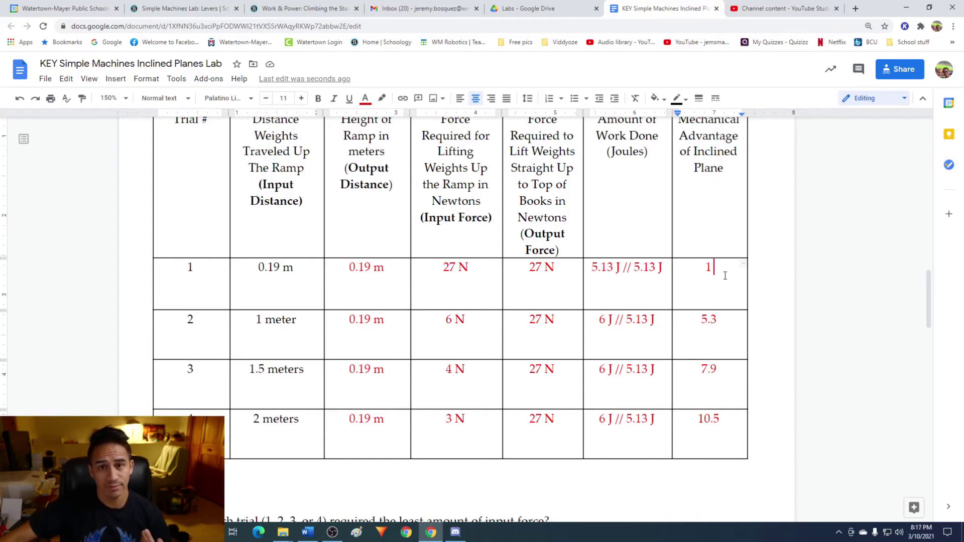
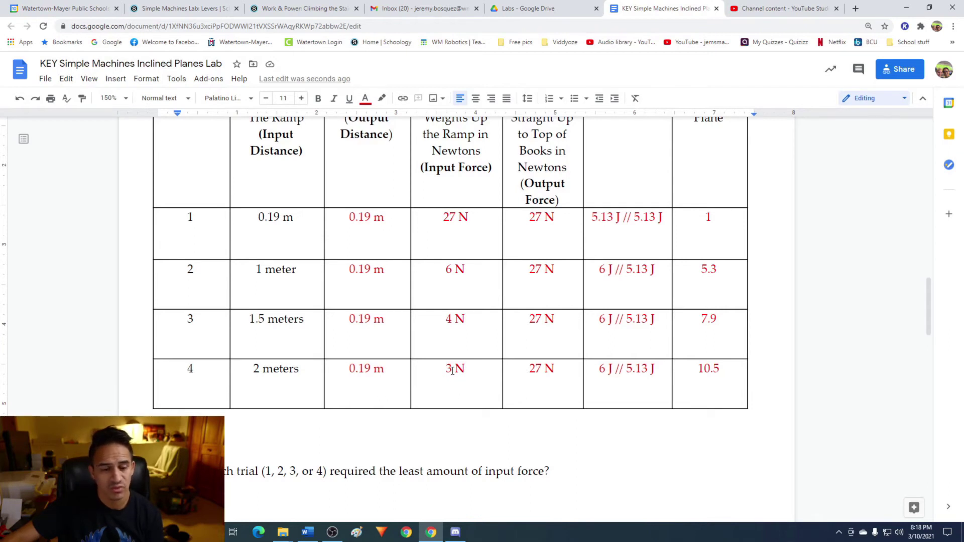
- Answer question 1 with "Trial 4 required the least amount of input force with 3N."
{"action": "scroll", "coordinate": [452, 371], "scroll_direction": "down", "scroll_amount": 3}
{"action": "type", "text": "Trial 4 required the least amount of input force with 3N."}
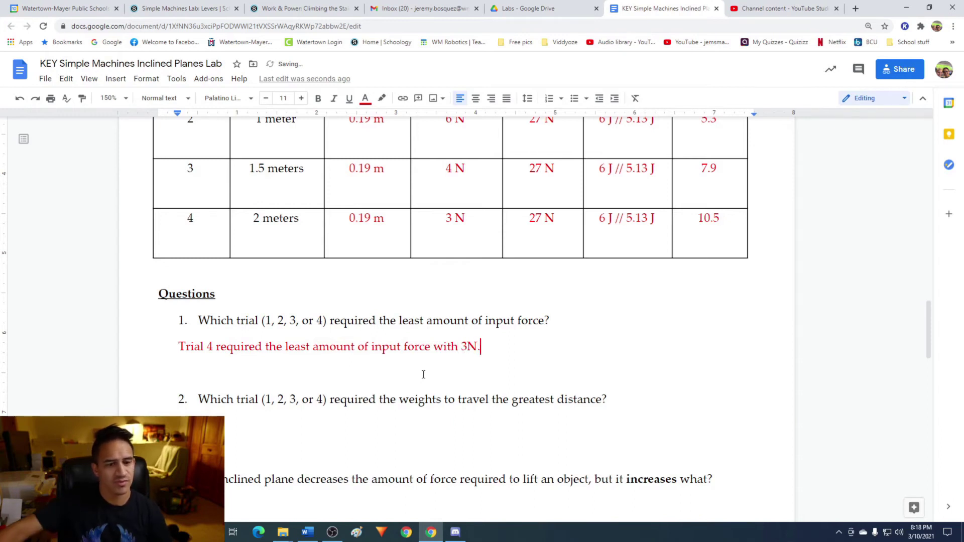
- Answer question 2 in red with "Trial 4 required the weights to travel the greatest distance of 2 meters."
{"action": "scroll", "coordinate": [361, 381], "scroll_direction": "down", "scroll_amount": 1}
{"action": "left_click", "coordinate": [361, 431]}
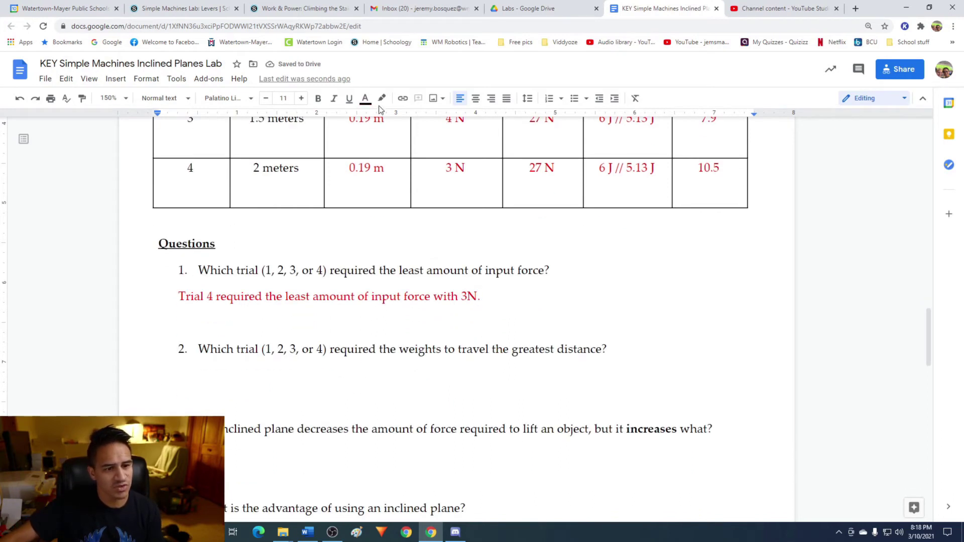
{"action": "left_click", "coordinate": [366, 98]}
{"action": "left_click", "coordinate": [386, 128]}
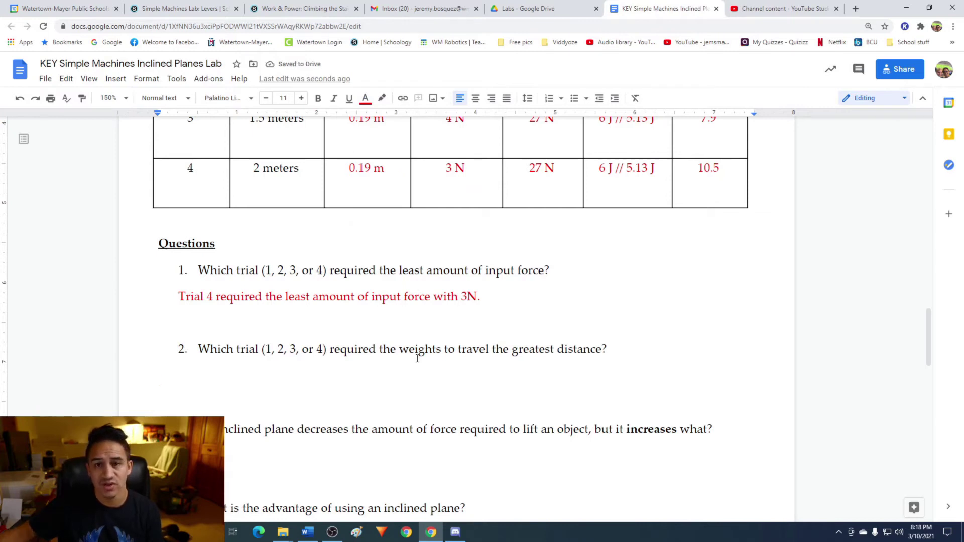
{"action": "scroll", "coordinate": [409, 393], "scroll_direction": "up", "scroll_amount": 3}
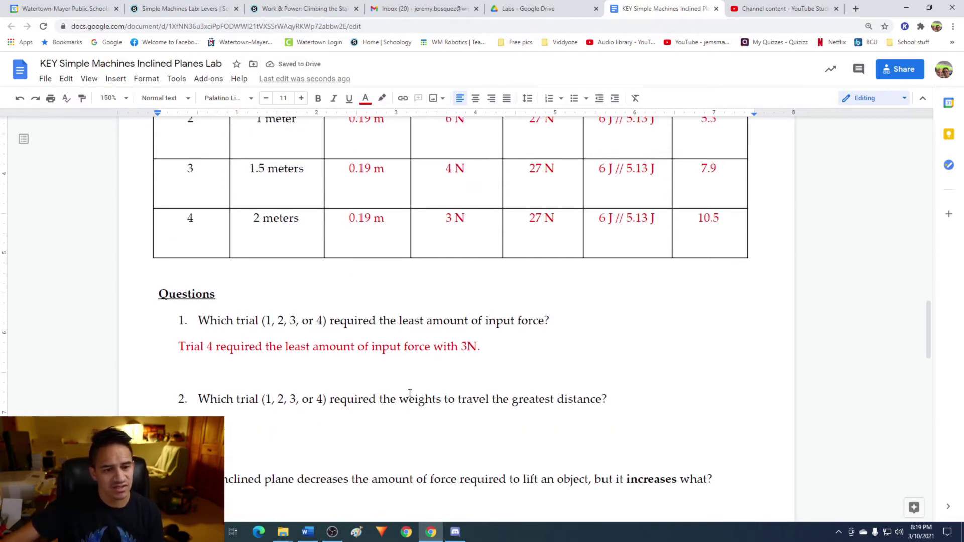
{"action": "scroll", "coordinate": [409, 393], "scroll_direction": "up", "scroll_amount": 2}
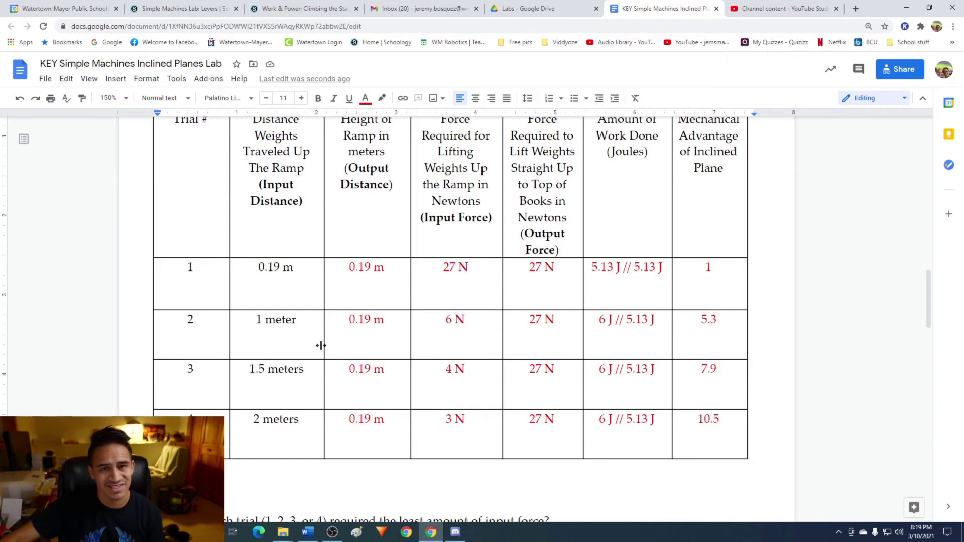
{"action": "scroll", "coordinate": [320, 346], "scroll_direction": "down", "scroll_amount": 5}
{"action": "left_click", "coordinate": [307, 399]}
{"action": "type", "text": "Trial"}
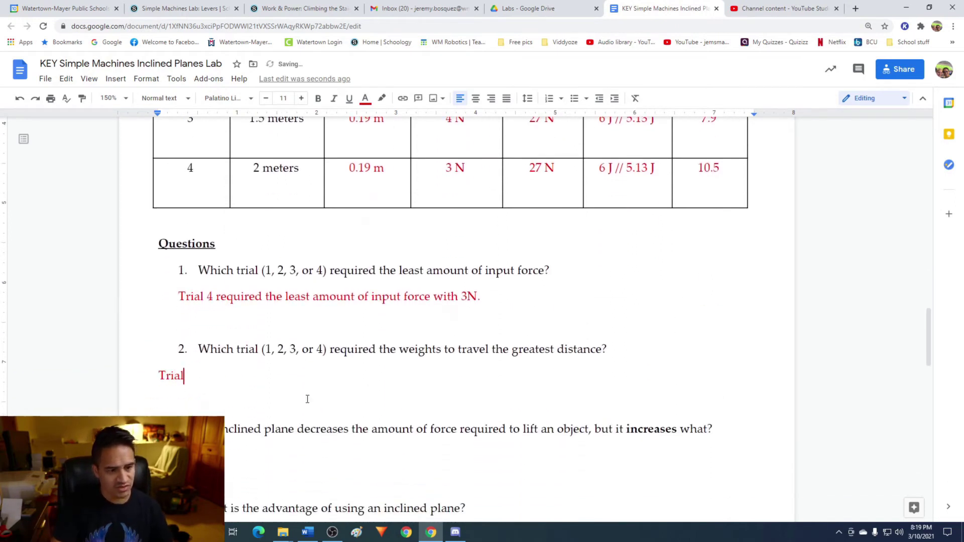
{"action": "type", "text": " 4 required the weights to t"}
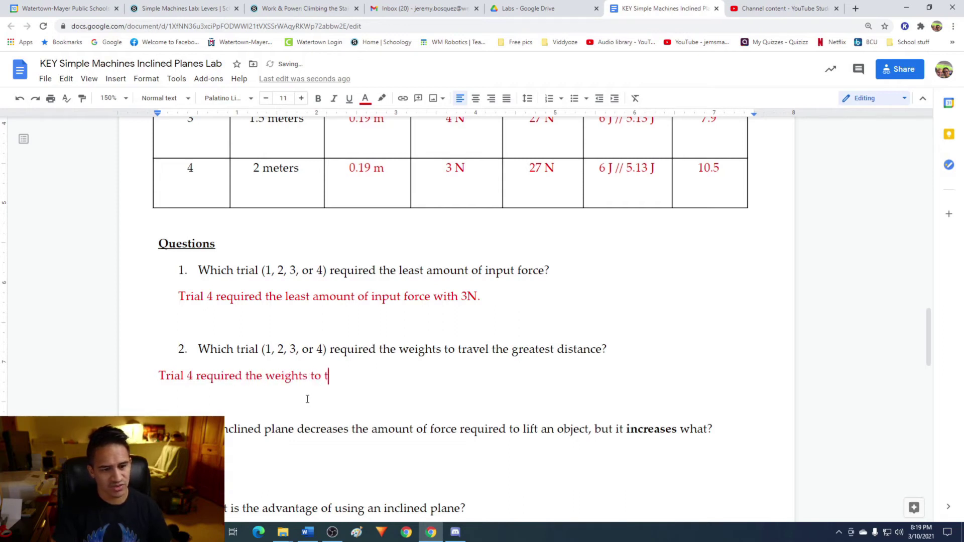
{"action": "type", "text": "ravel the greatest distance of 2 meters."}
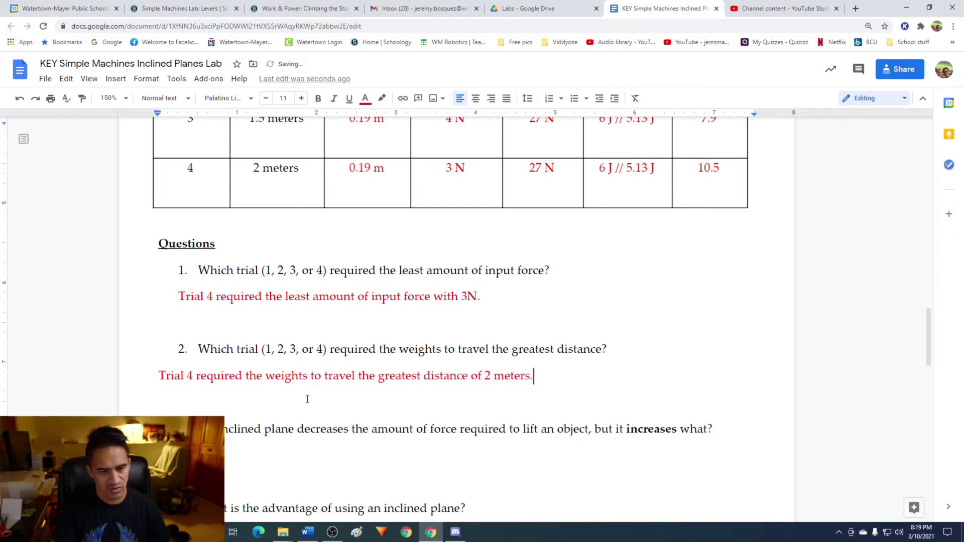
- Compare the input distance and input force columns across all four trials to work out what question 3 asks
{"action": "scroll", "coordinate": [307, 399], "scroll_direction": "down", "scroll_amount": 3}
{"action": "left_click", "coordinate": [312, 313]}
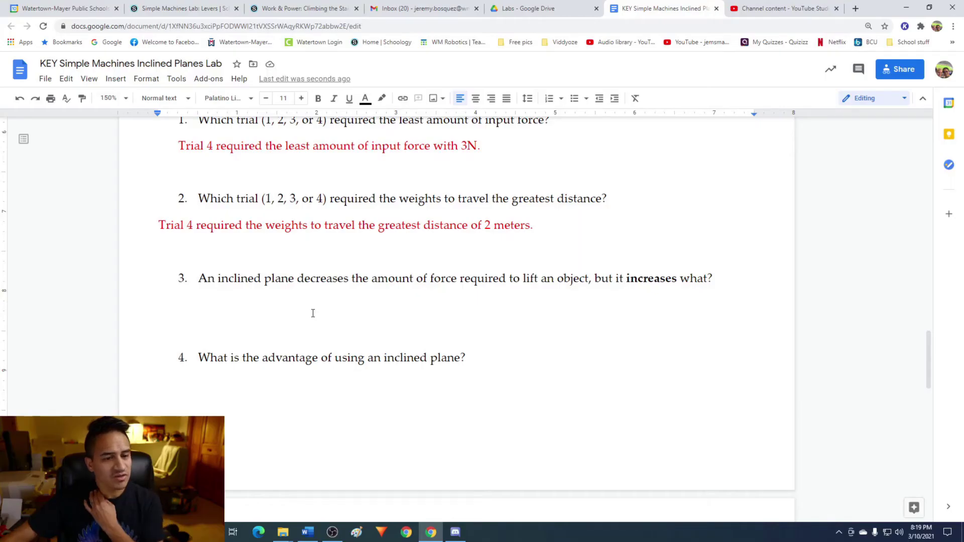
{"action": "scroll", "coordinate": [341, 332], "scroll_direction": "up", "scroll_amount": 7}
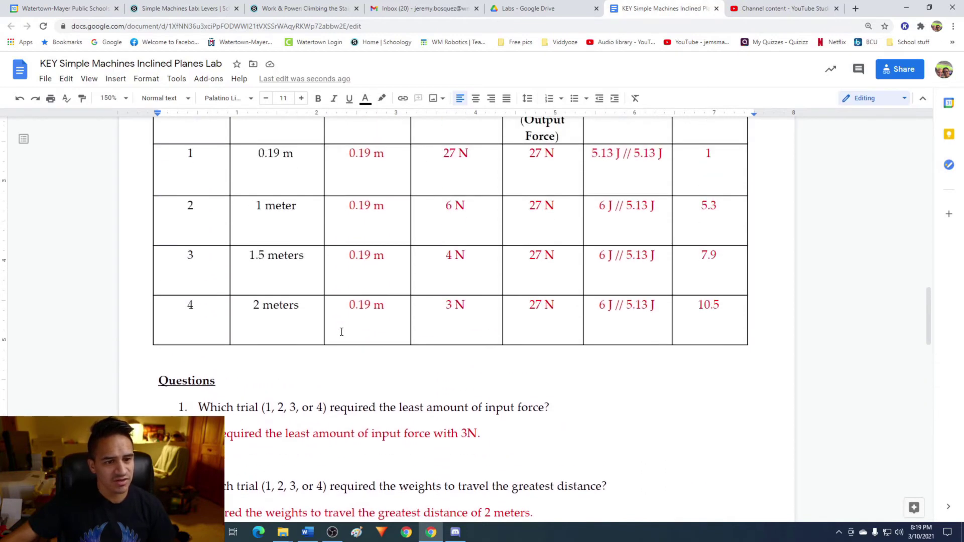
{"action": "scroll", "coordinate": [210, 234], "scroll_direction": "up", "scroll_amount": 1}
{"action": "left_click_drag", "start_coordinate": [246, 271], "coordinate": [302, 424]}
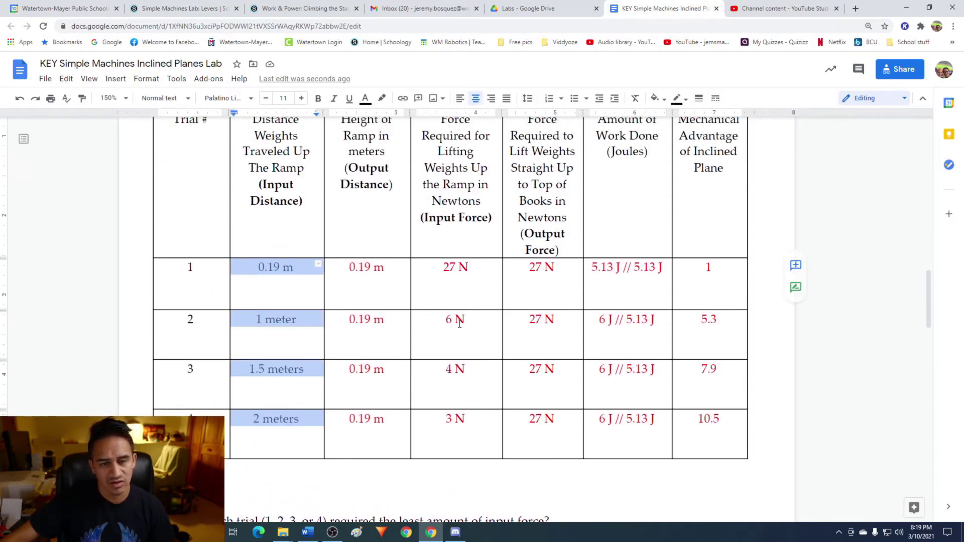
{"action": "left_click_drag", "start_coordinate": [440, 277], "coordinate": [469, 421]}
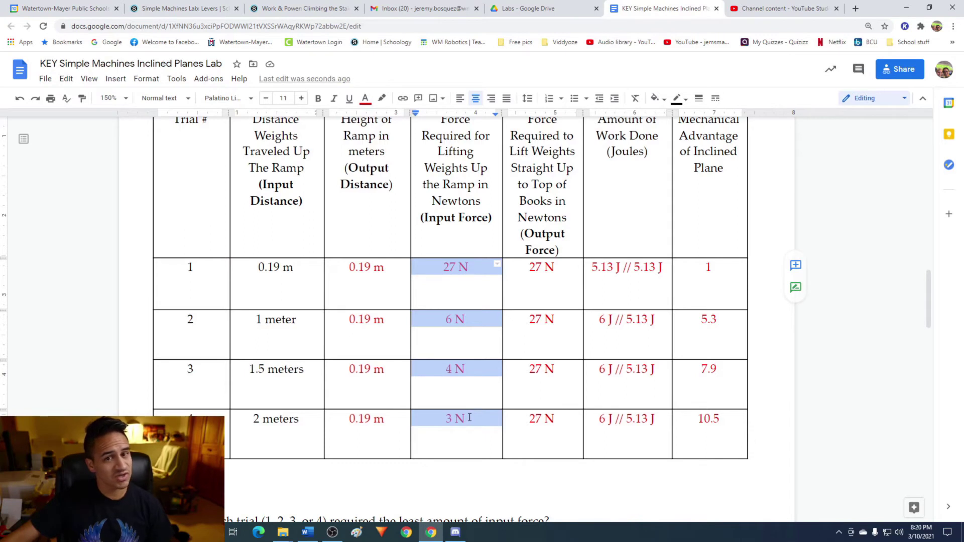
{"action": "left_click_drag", "start_coordinate": [252, 270], "coordinate": [298, 426]}
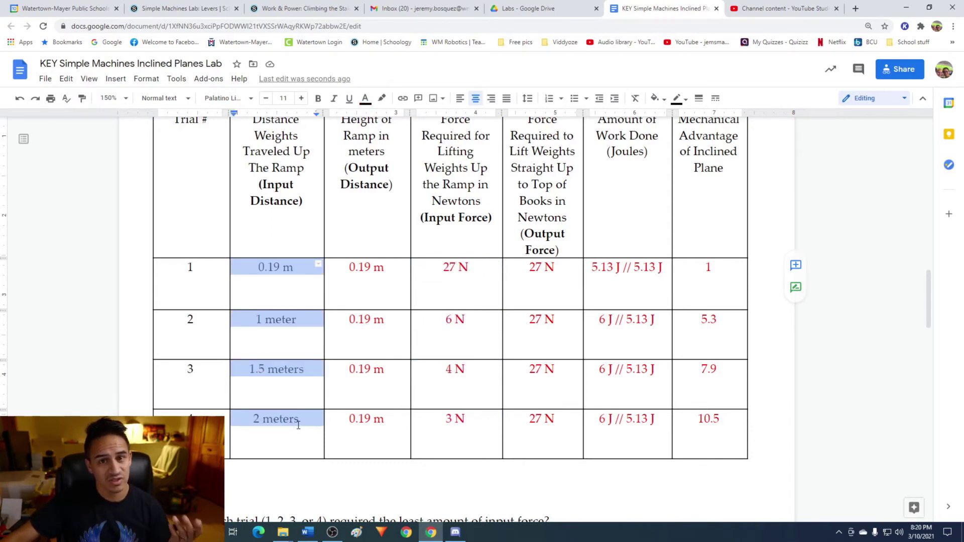
{"action": "scroll", "coordinate": [303, 403], "scroll_direction": "down", "scroll_amount": 8}
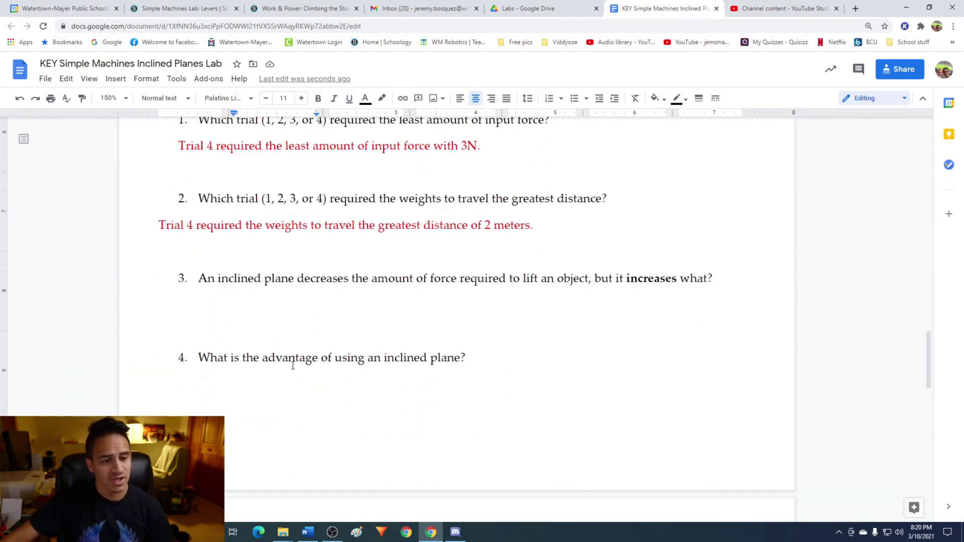
{"action": "left_click", "coordinate": [279, 314]}
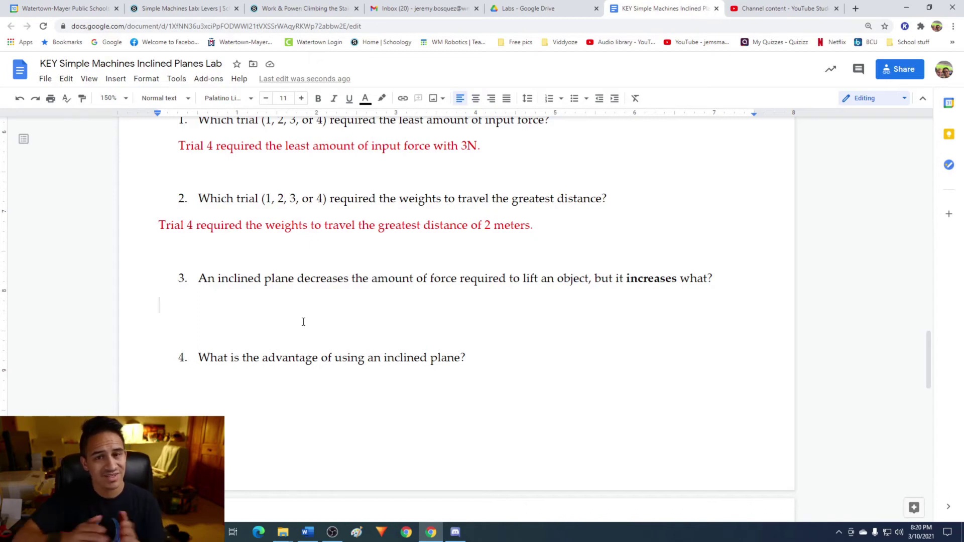
{"action": "scroll", "coordinate": [303, 321], "scroll_direction": "up", "scroll_amount": 7}
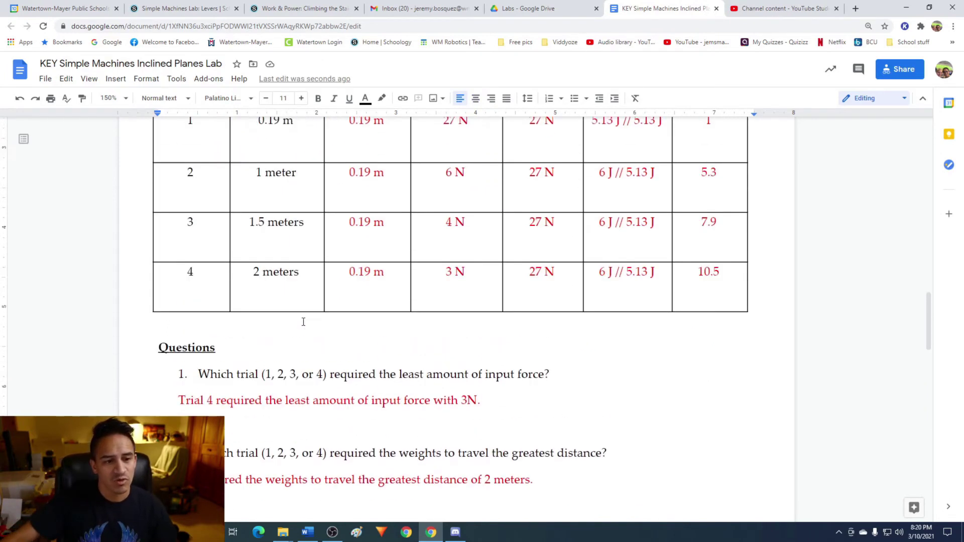
{"action": "scroll", "coordinate": [285, 283], "scroll_direction": "up", "scroll_amount": 1}
{"action": "left_click_drag", "start_coordinate": [252, 273], "coordinate": [296, 422]}
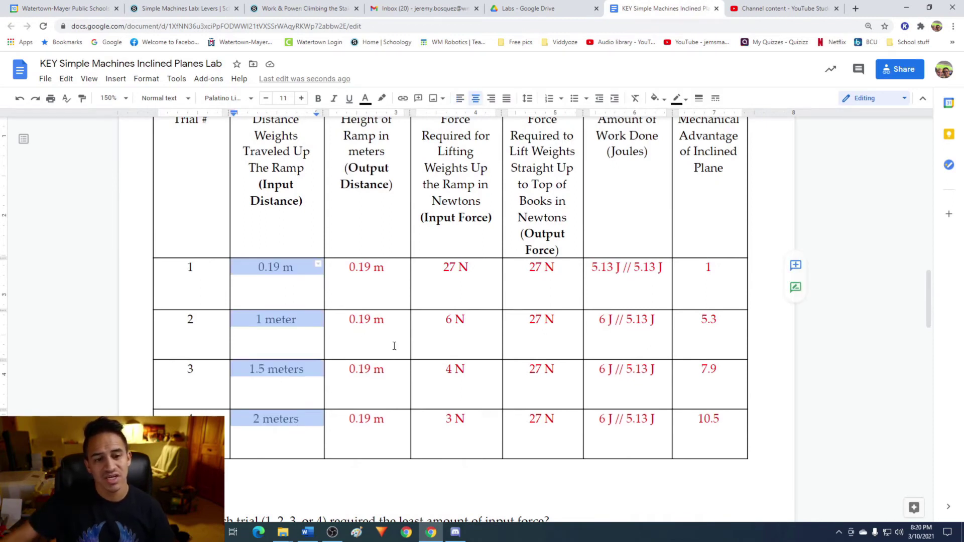
{"action": "left_click_drag", "start_coordinate": [444, 269], "coordinate": [470, 419]}
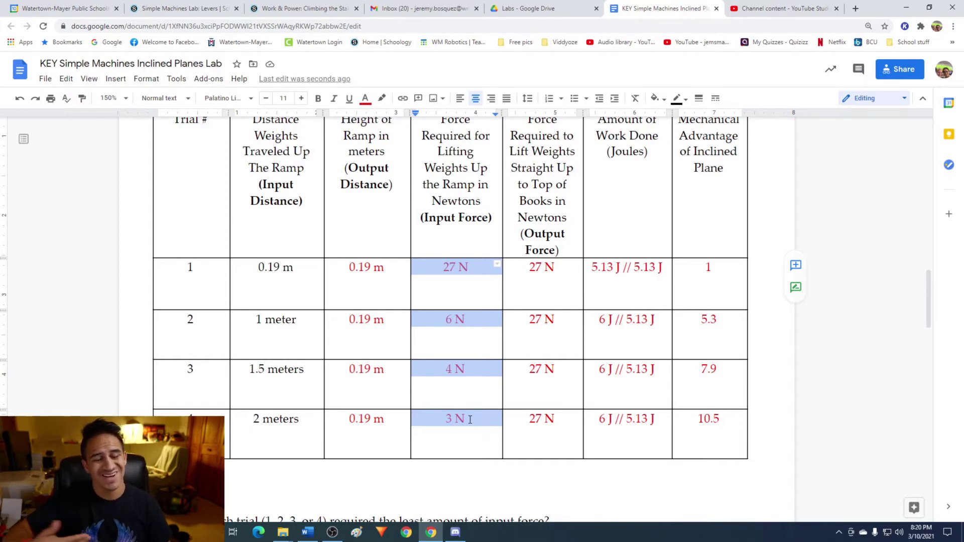
- Answer question 3 in red with "An inclined plane increases the distance that you have to move the object."
{"action": "scroll", "coordinate": [470, 419], "scroll_direction": "down", "scroll_amount": 6}
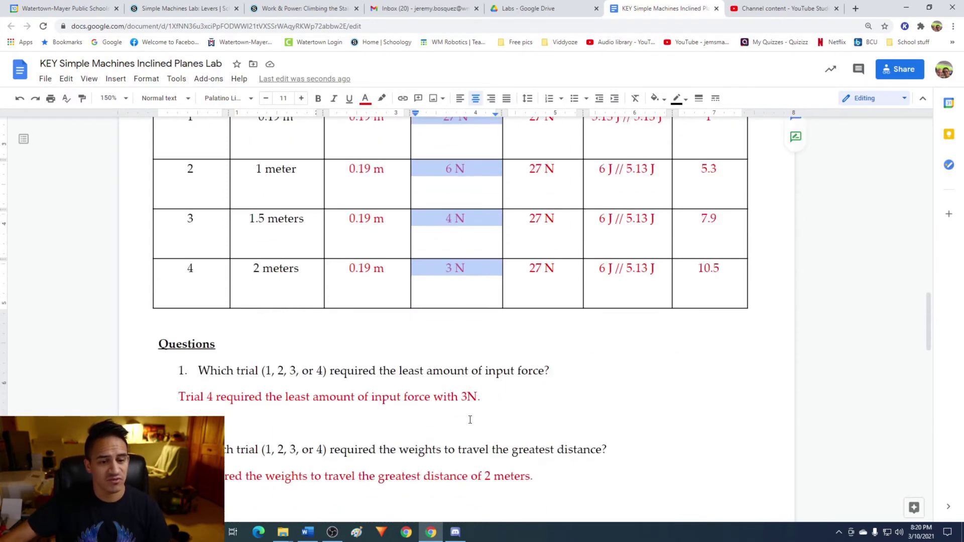
{"action": "left_click", "coordinate": [371, 408]}
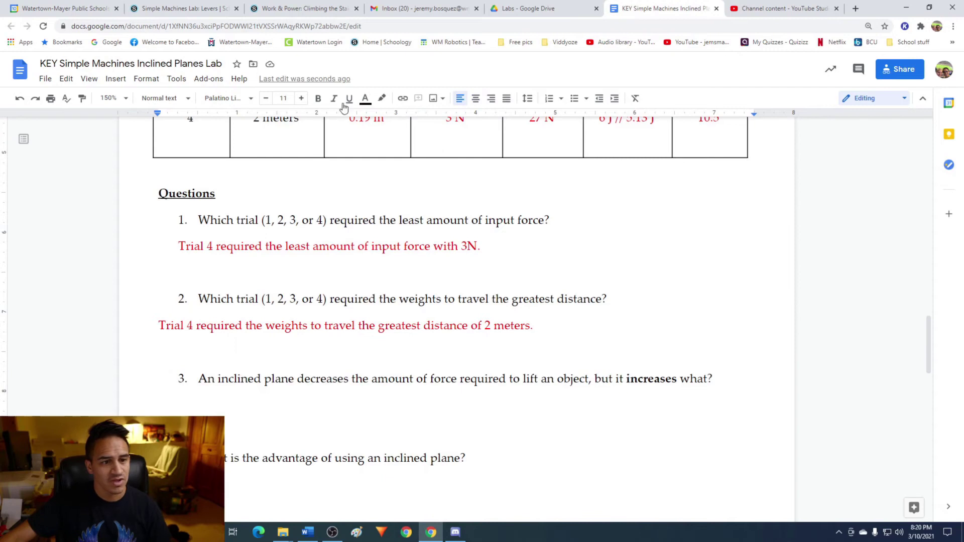
{"action": "left_click", "coordinate": [365, 99]}
{"action": "left_click", "coordinate": [382, 132]}
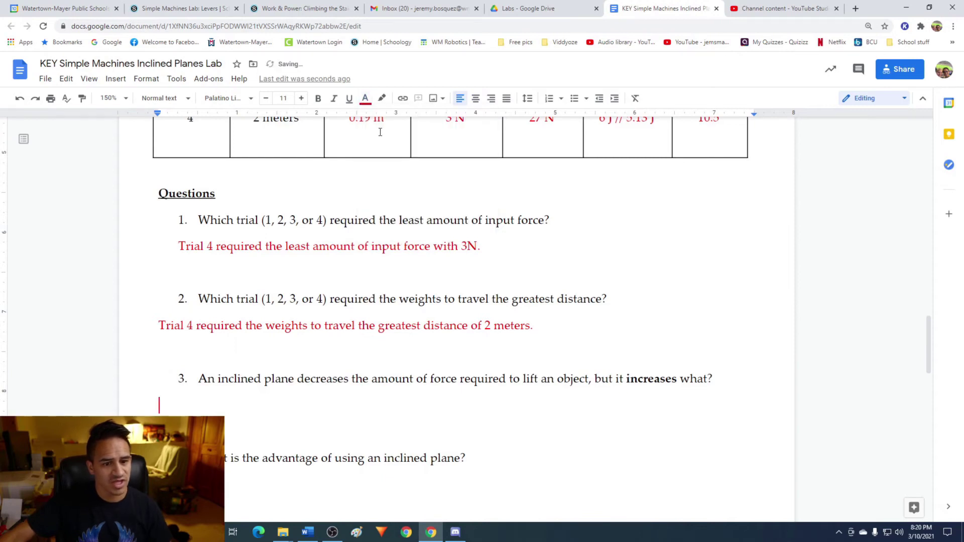
{"action": "type", "text": "An inclined plane increases the distna"}
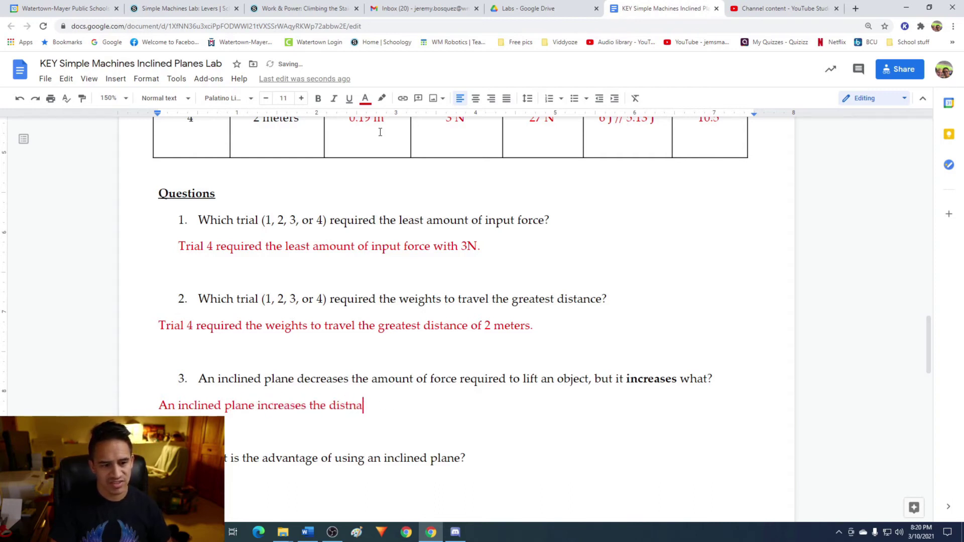
{"action": "key", "text": "BackSpace"}
{"action": "key", "text": "BackSpace"}
{"action": "type", "text": "ance that you have "}
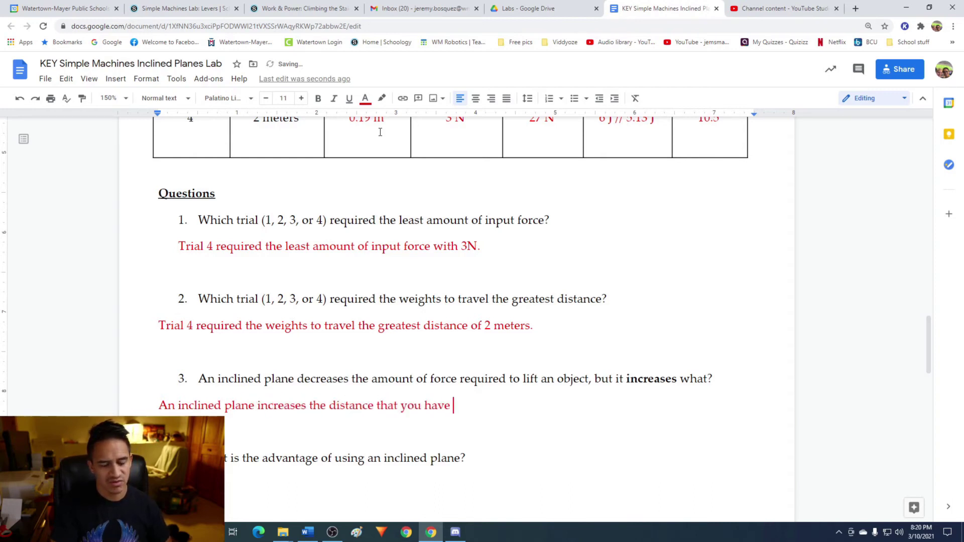
{"action": "type", "text": "to move the object."}
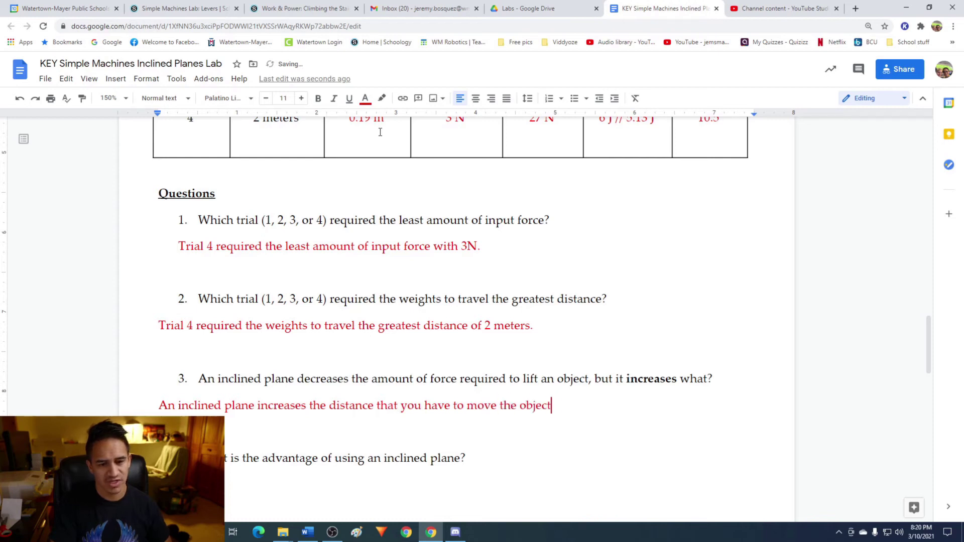
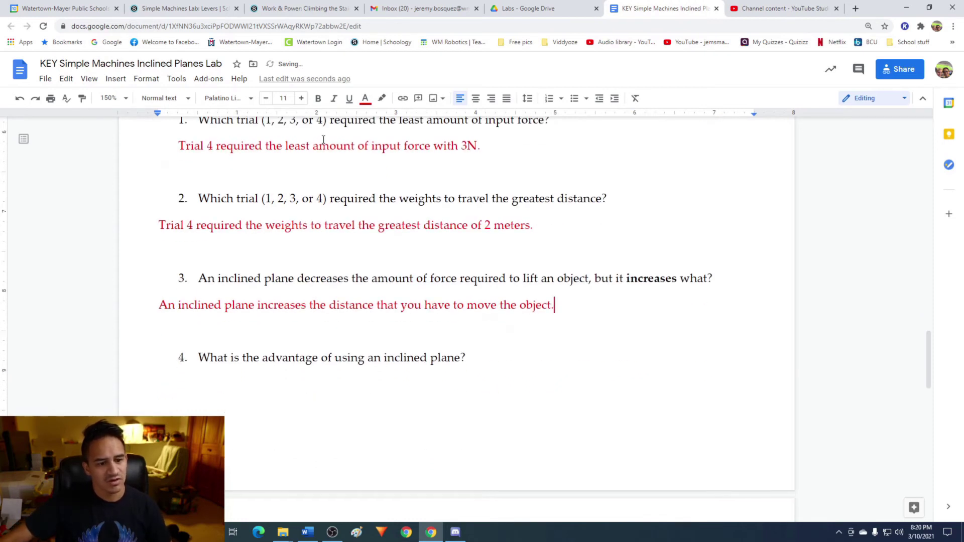
- Answer question 4 with "The advantage of using an inclined plane is that it decreases the amount of force required to lift an object to a higher elevation."
{"action": "left_click", "coordinate": [270, 401]}
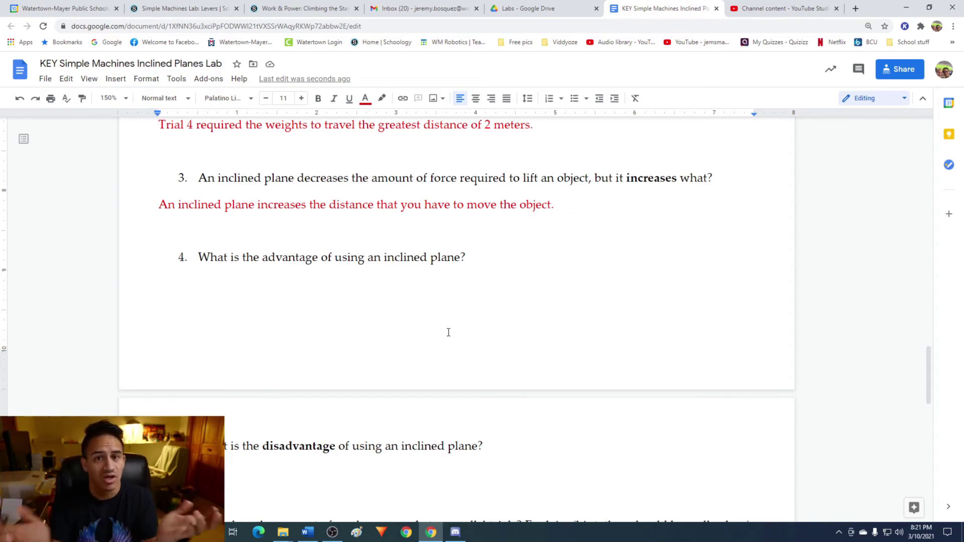
{"action": "type", "text": "The dva"}
{"action": "key", "text": "BackSpace"}
{"action": "key", "text": "BackSpace"}
{"action": "key", "text": "BackSpace"}
{"action": "type", "text": "advan"}
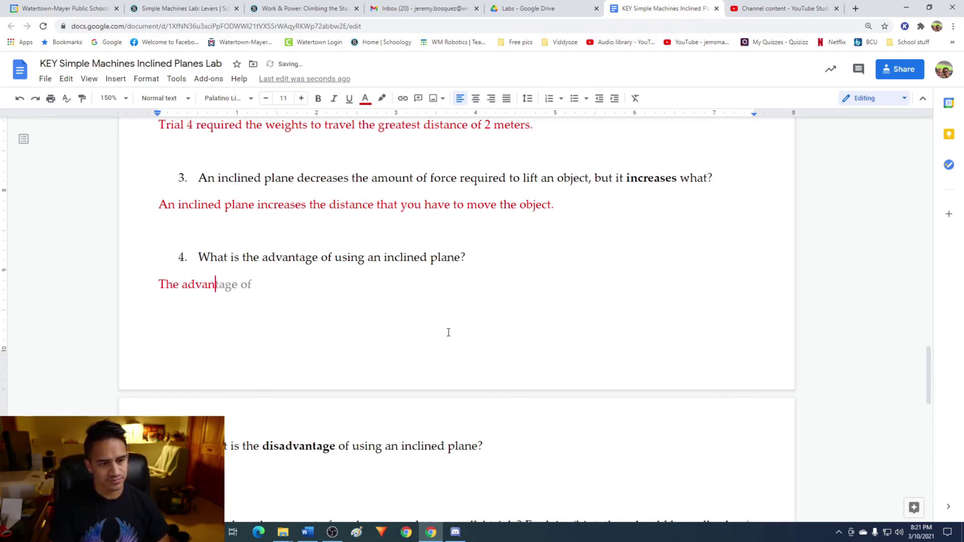
{"action": "key", "text": "Tab"}
{"action": "type", "text": "us"}
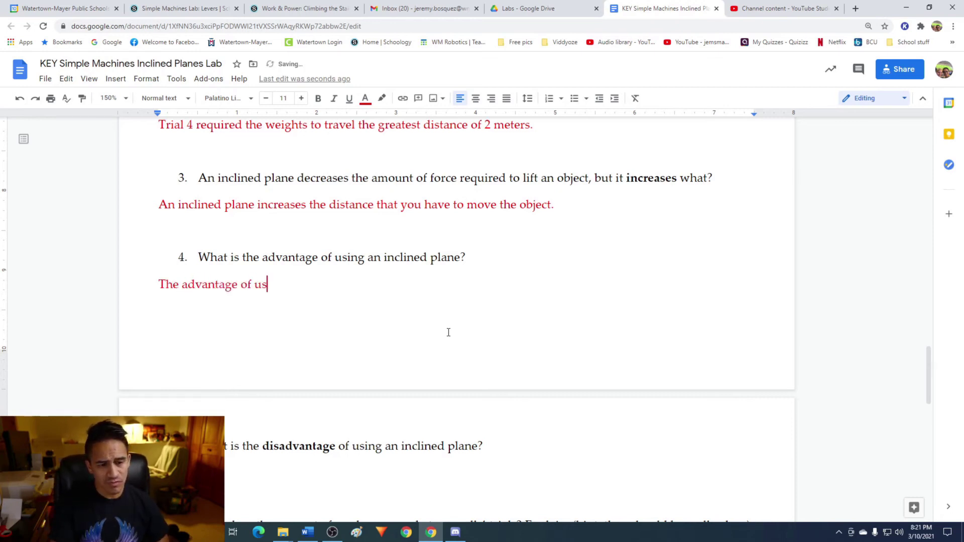
{"action": "type", "text": "ing an inclined plane"}
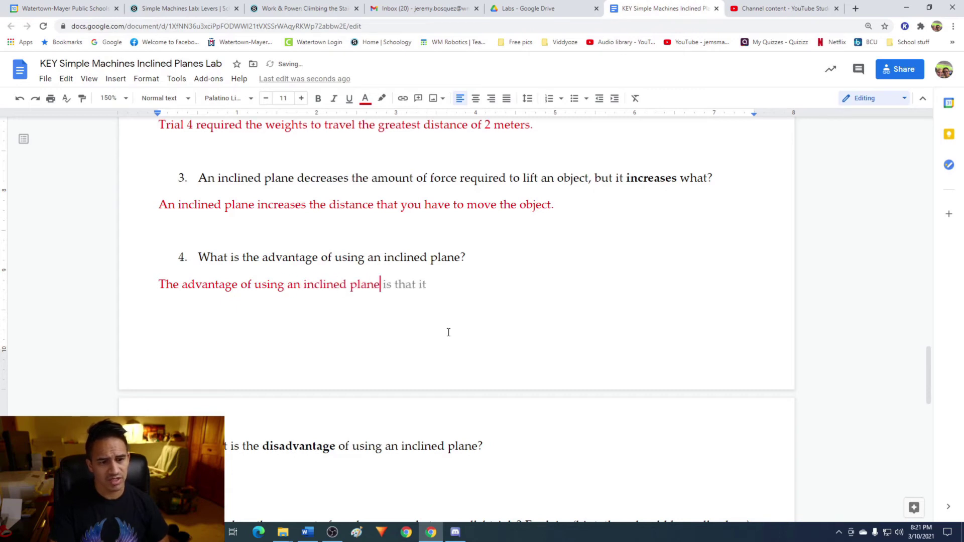
{"action": "type", "text": " is that it dec"}
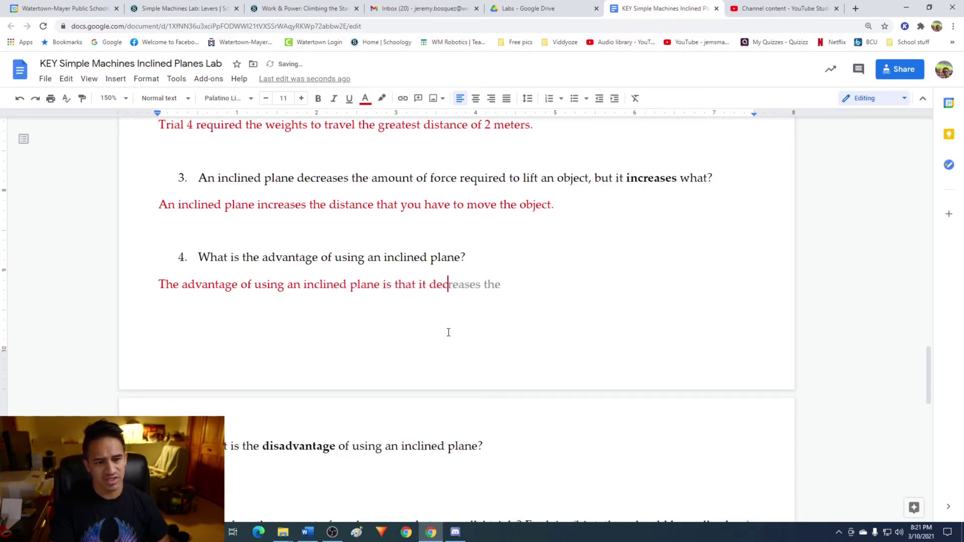
{"action": "type", "text": "reases the amount of fo"}
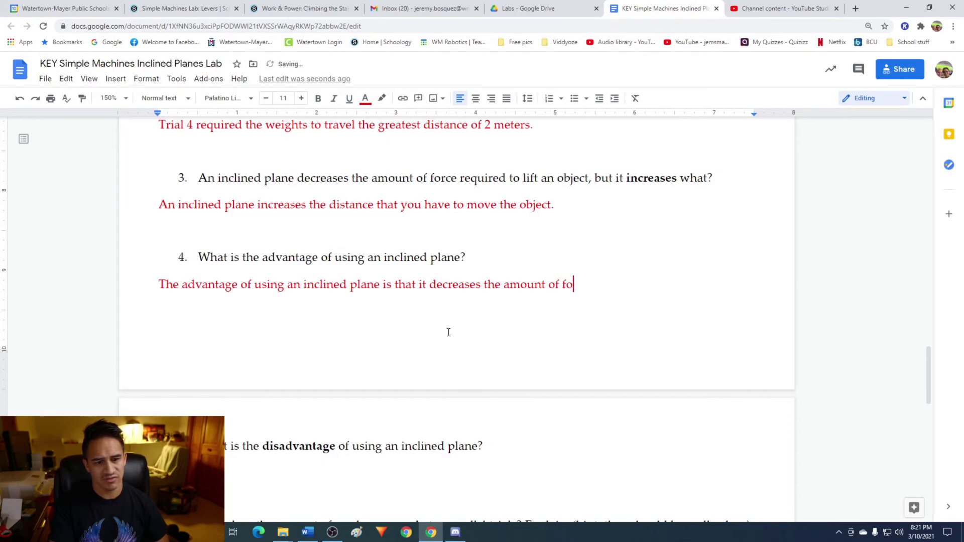
{"action": "type", "text": "rce required to lift "}
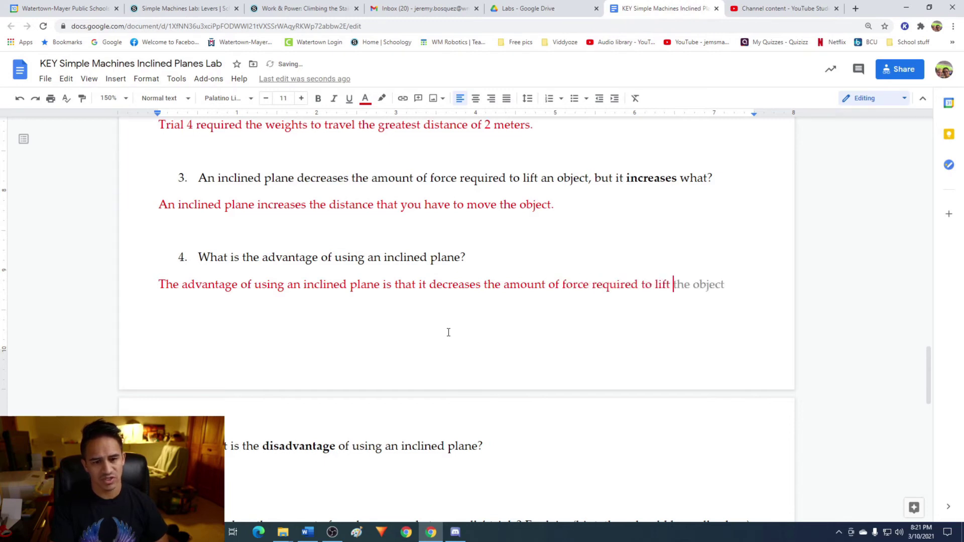
{"action": "type", "text": "an object to a higher elevation."}
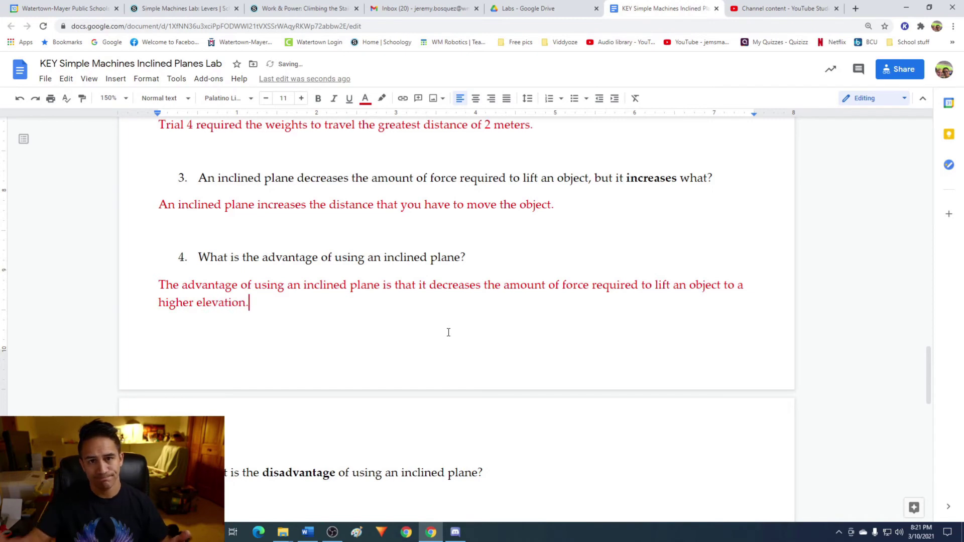
- Start question 5's answer in red with "The disadvantage of using an inclined plane is that it increases the distance over which"
{"action": "scroll", "coordinate": [384, 431], "scroll_direction": "down", "scroll_amount": 5}
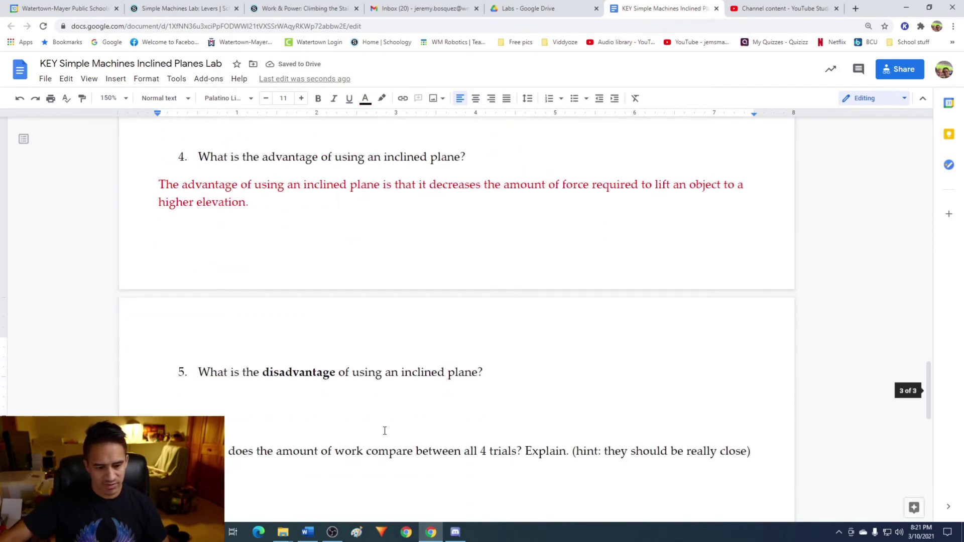
{"action": "left_click", "coordinate": [344, 326]}
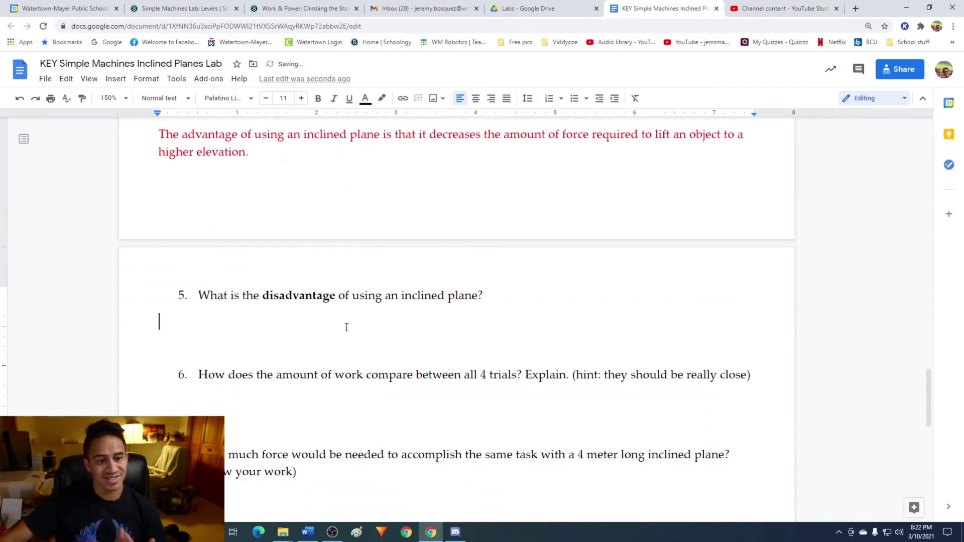
{"action": "left_click", "coordinate": [365, 98]}
{"action": "left_click", "coordinate": [381, 132]}
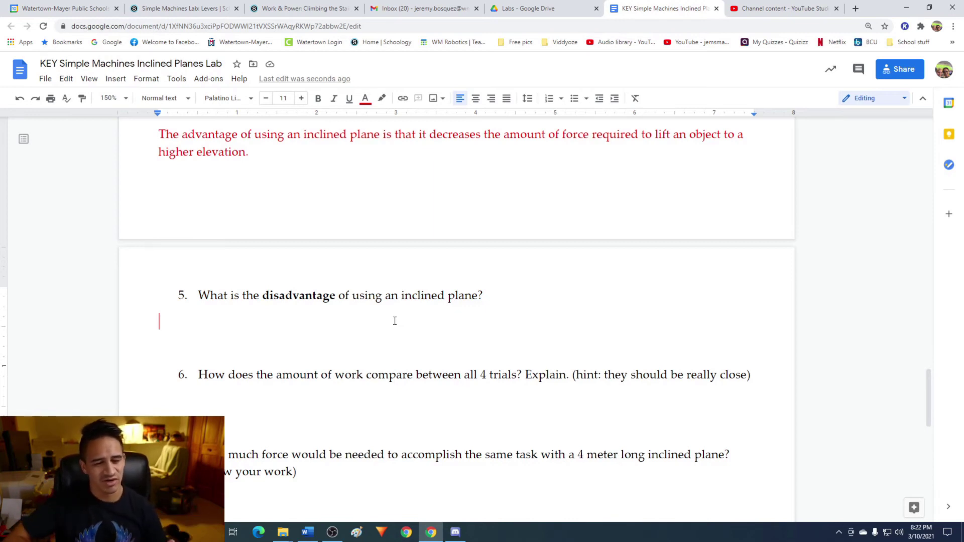
{"action": "type", "text": "The disadvanteg"}
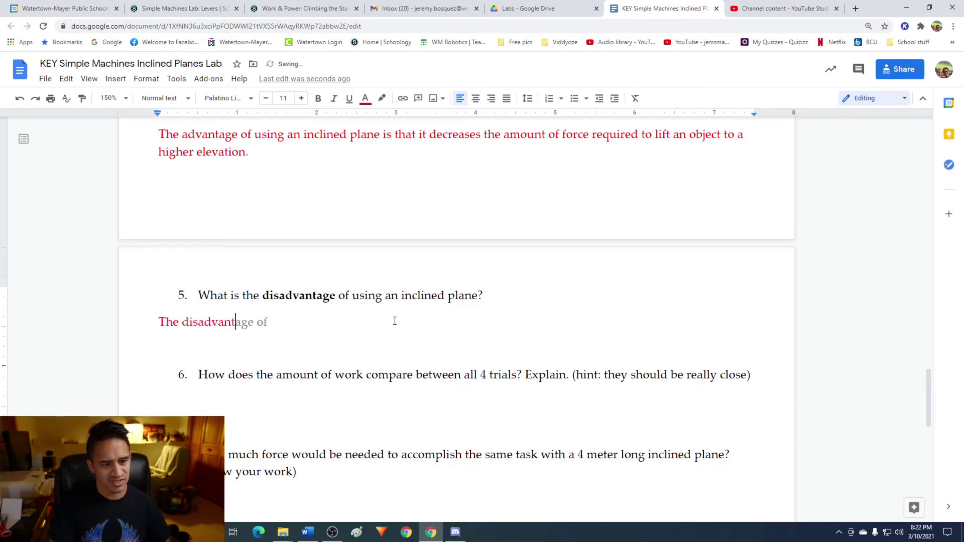
{"action": "key", "text": "BackSpace"}
{"action": "key", "text": "BackSpace"}
{"action": "type", "text": "age of using"}
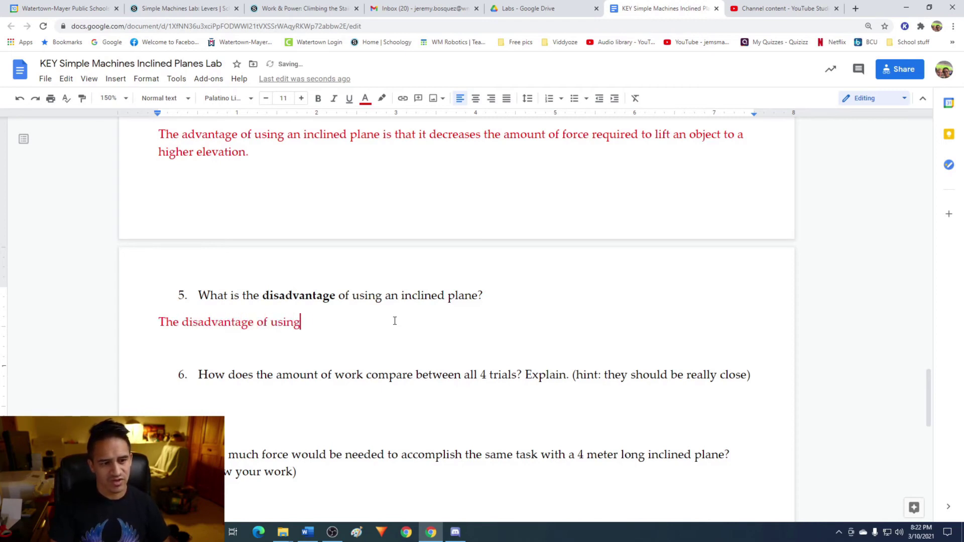
{"action": "type", "text": " an inclined plane is t"}
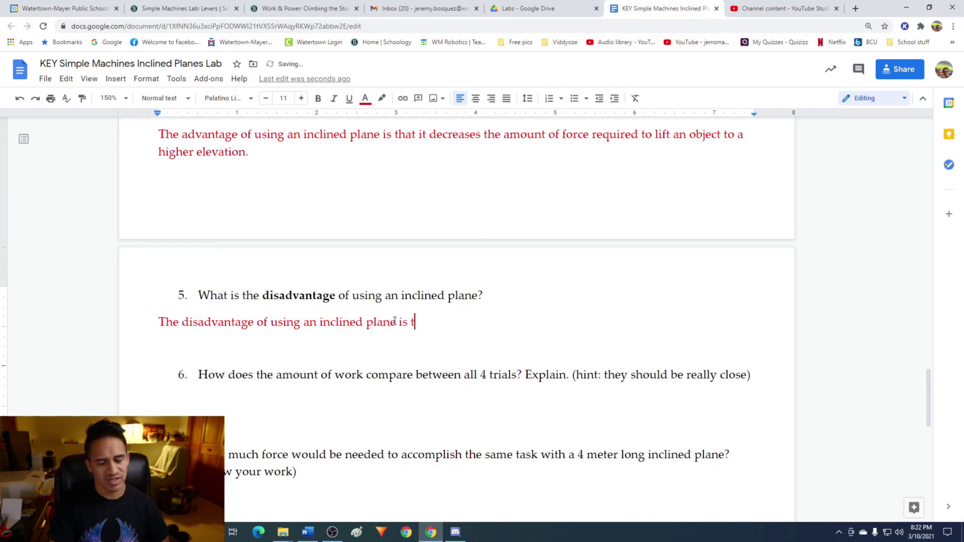
{"action": "type", "text": "hat it increa"}
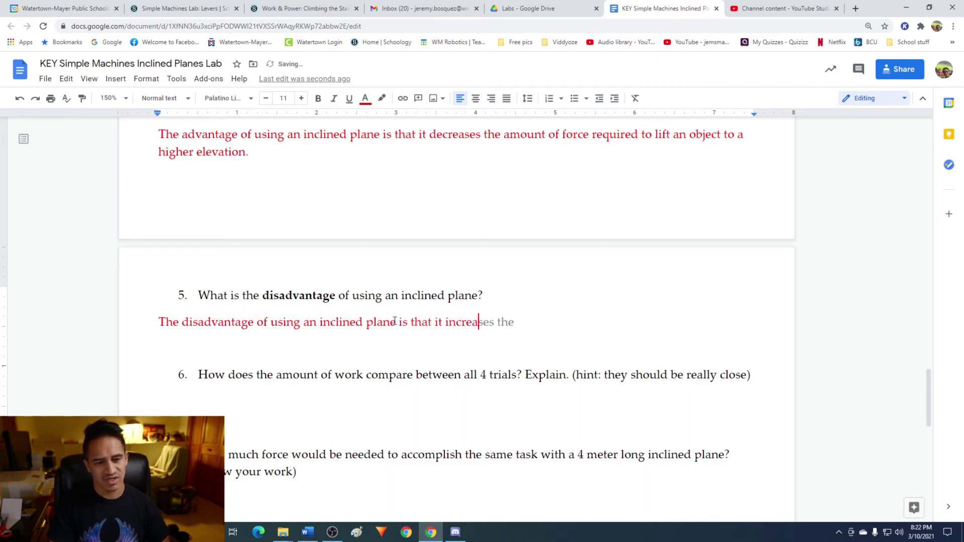
{"action": "type", "text": "ses the distance over hi"}
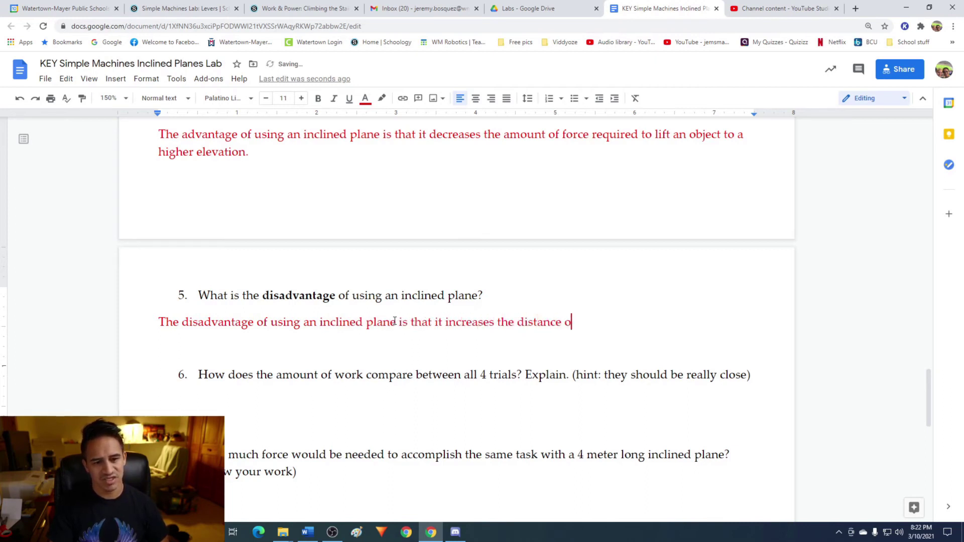
{"action": "key", "text": "BackSpace"}
{"action": "key", "text": "BackSpace"}
{"action": "type", "text": "which "}
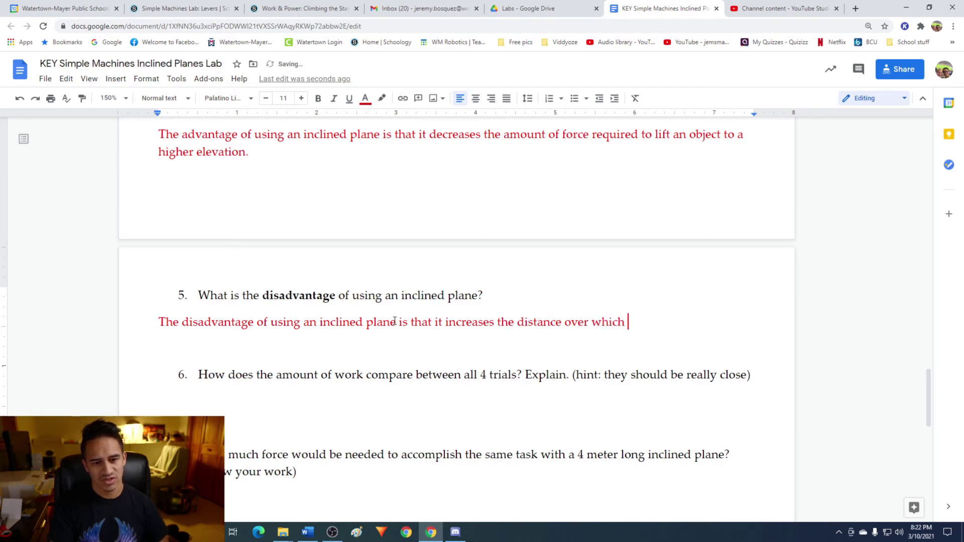
- Complete the question 5 answer with "you have to move the object, which could be annoying."
{"action": "type", "text": "you have to move the objec"}
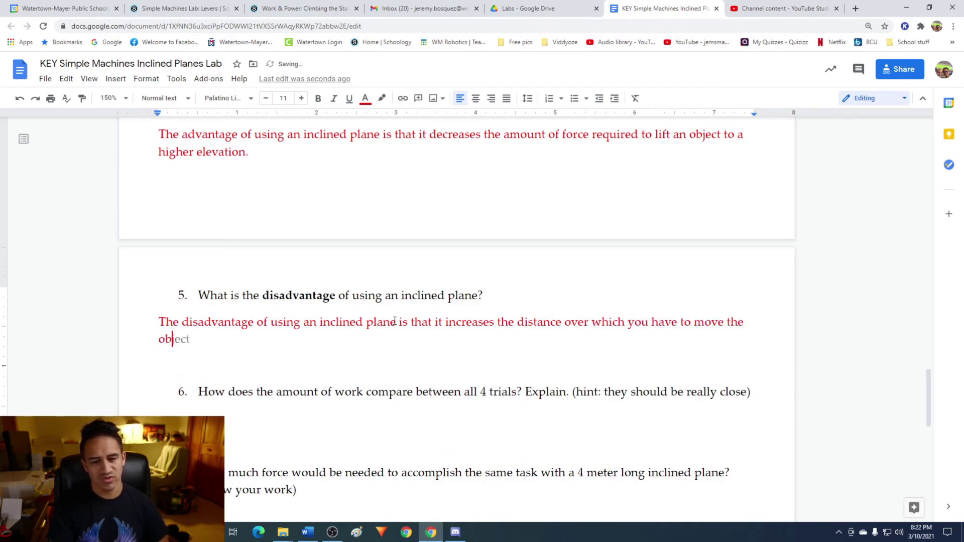
{"action": "type", "text": "t, which could bne"}
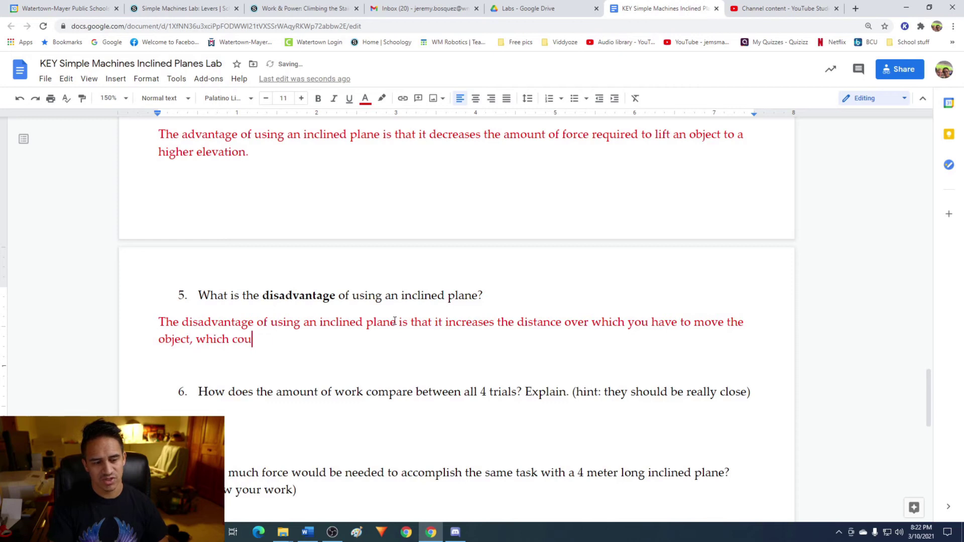
{"action": "key", "text": "BackSpace"}
{"action": "key", "text": "BackSpace"}
{"action": "type", "text": "e annoying."}
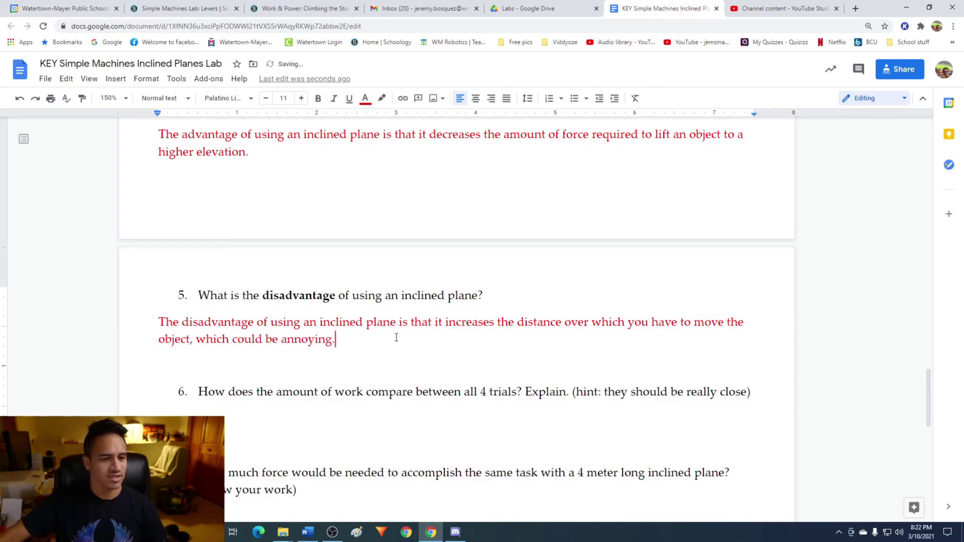
- Compare the amounts of work done across all four trials in the data table for question 6
{"action": "scroll", "coordinate": [396, 337], "scroll_direction": "down", "scroll_amount": 2}
{"action": "left_click", "coordinate": [399, 327]}
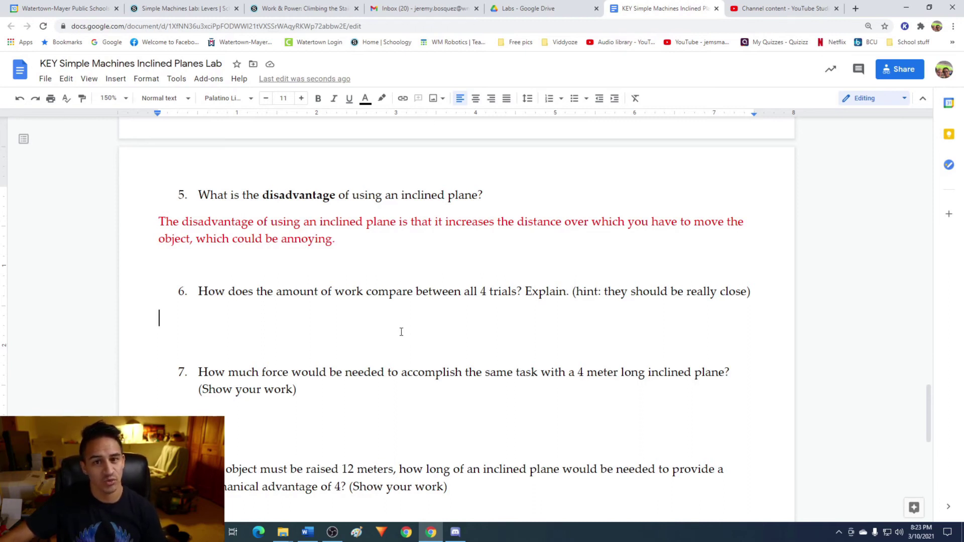
{"action": "scroll", "coordinate": [564, 378], "scroll_direction": "up", "scroll_amount": 10}
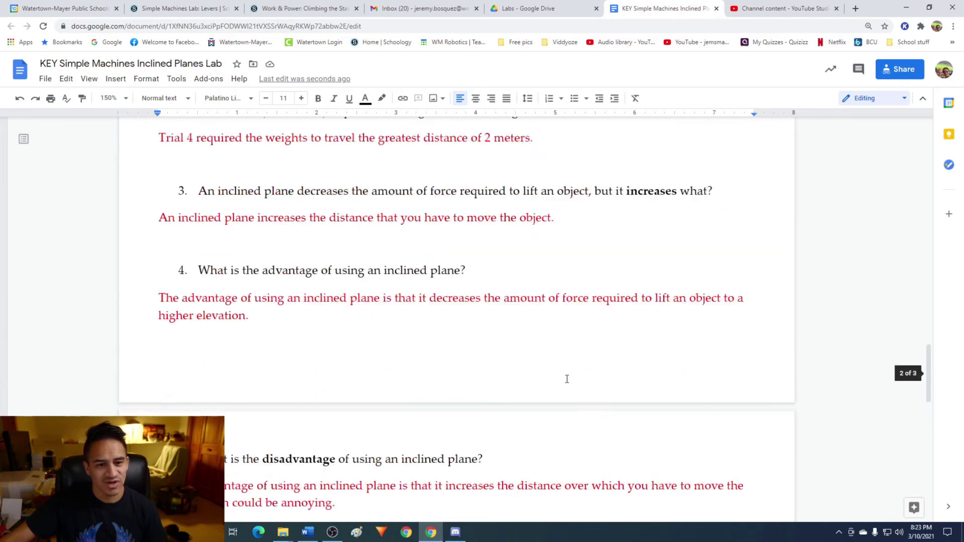
{"action": "scroll", "coordinate": [569, 378], "scroll_direction": "up", "scroll_amount": 5}
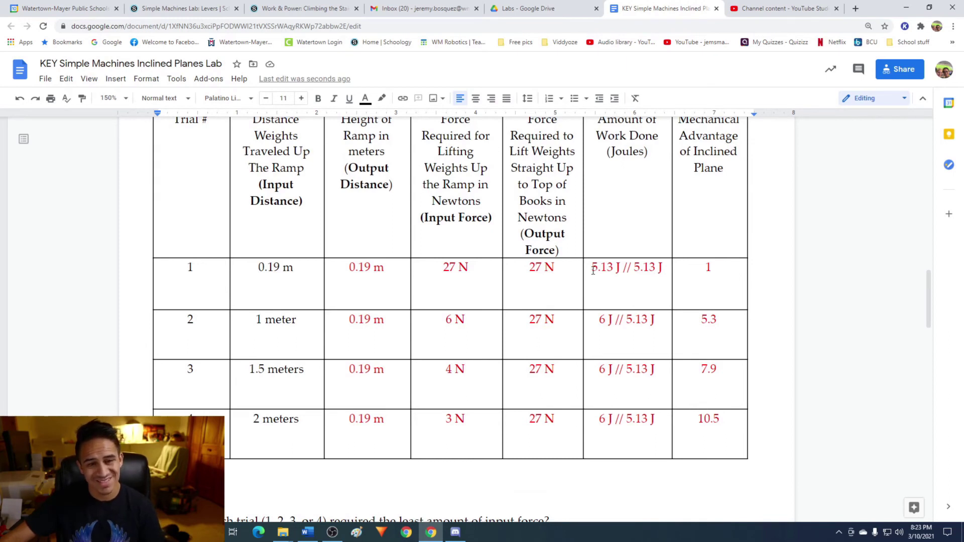
{"action": "left_click_drag", "start_coordinate": [598, 321], "coordinate": [607, 422]}
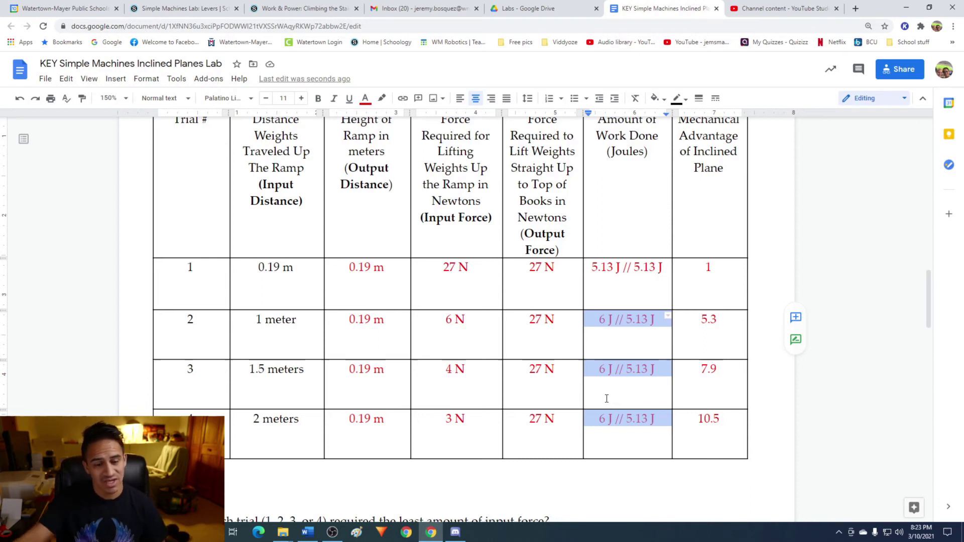
{"action": "left_click", "coordinate": [642, 336]}
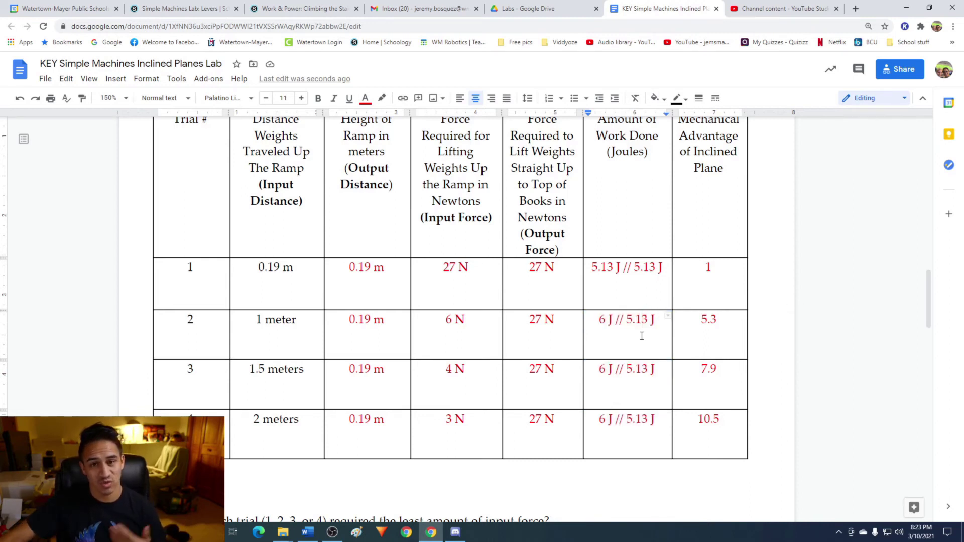
- Start question 6's answer in red with "The amount of work done in all 4 trials (other than trial 1) was exactly the same"
{"action": "scroll", "coordinate": [638, 351], "scroll_direction": "down", "scroll_amount": 12}
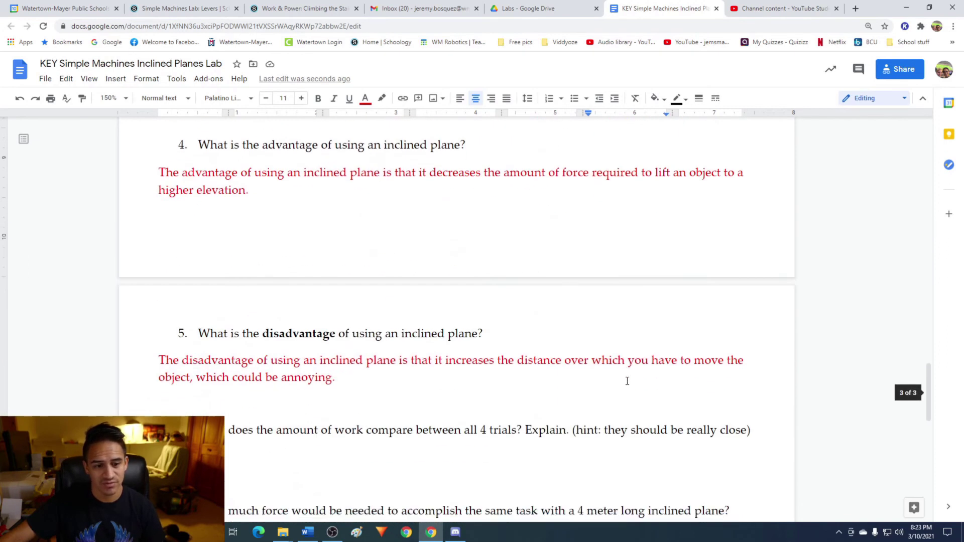
{"action": "scroll", "coordinate": [629, 381], "scroll_direction": "down", "scroll_amount": 3}
{"action": "left_click", "coordinate": [370, 292]}
{"action": "left_click", "coordinate": [374, 319]}
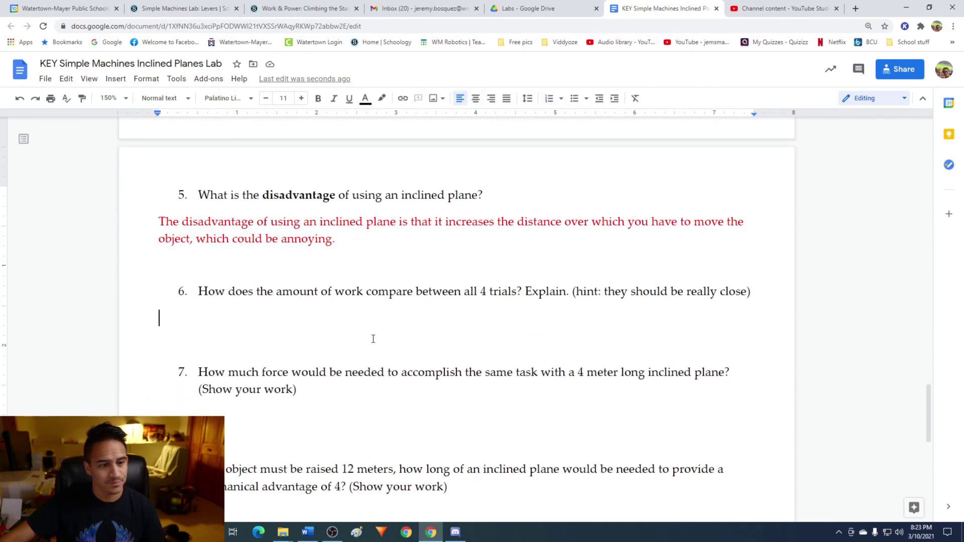
{"action": "left_click", "coordinate": [370, 103]}
{"action": "left_click", "coordinate": [382, 132]}
{"action": "type", "text": "The amount of work done in all 4 trials (other than trial 1)"}
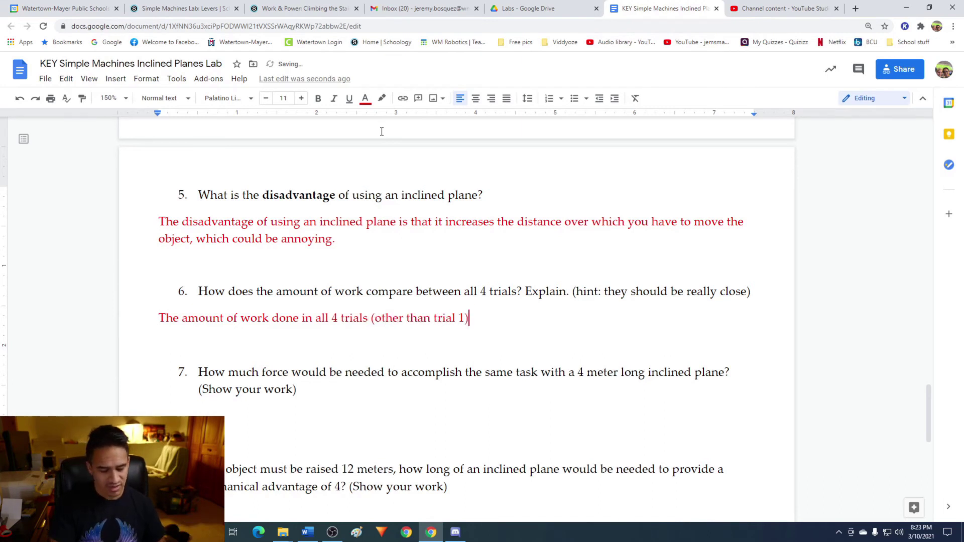
{"action": "type", "text": " was exactly the same"}
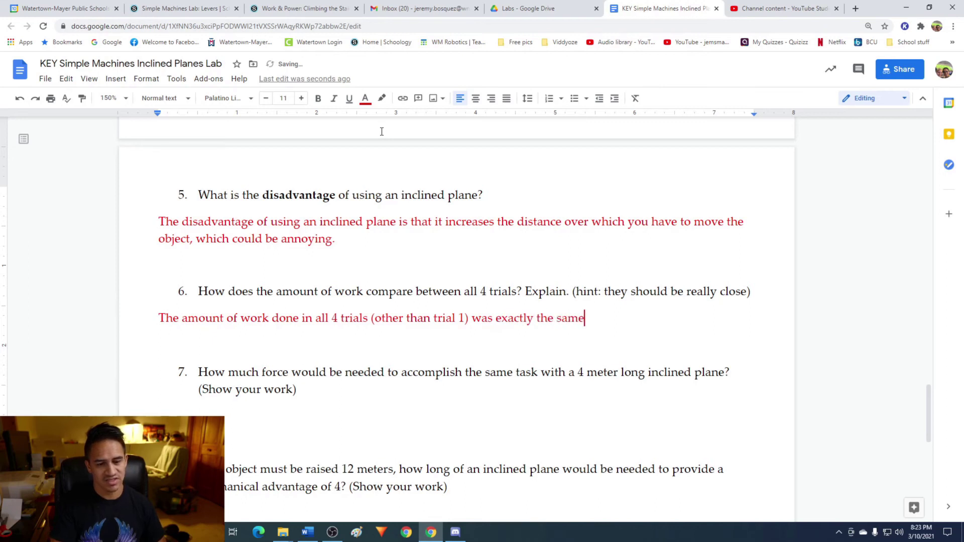
- Complete the question 6 answer with ", which was 6 J. Trial 1 however only required 5.13 J of work to be done."
{"action": "type", "text": ", which was 6 "}
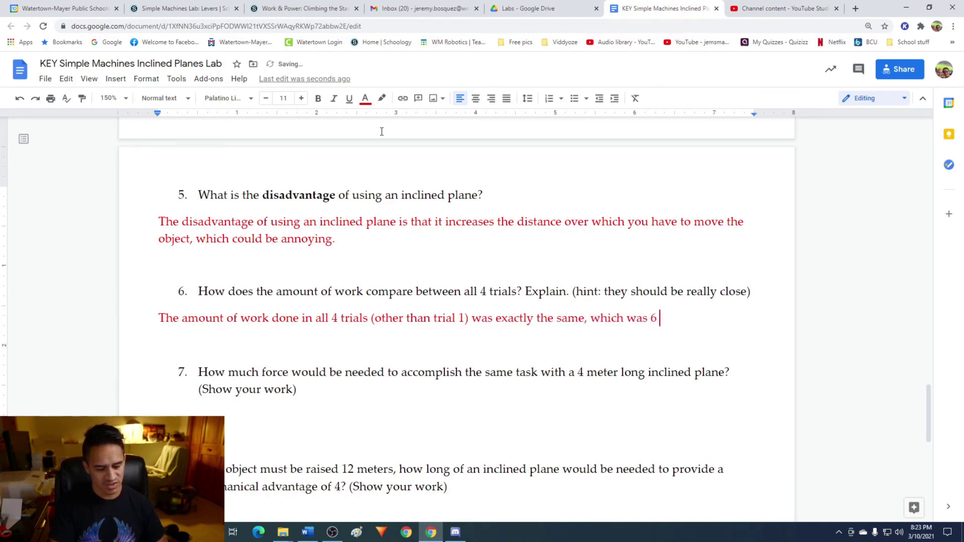
{"action": "type", "text": "J. Trial 1"}
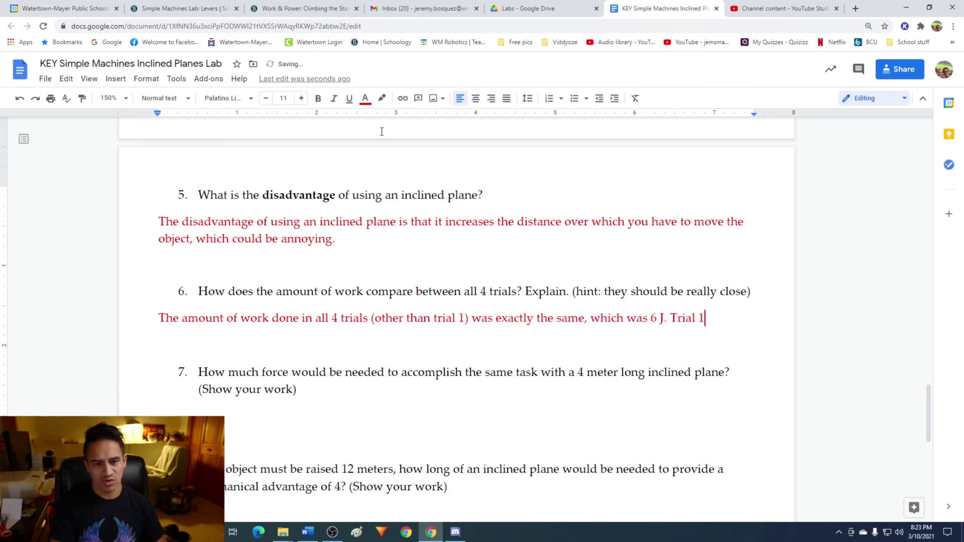
{"action": "type", "text": " however only require"}
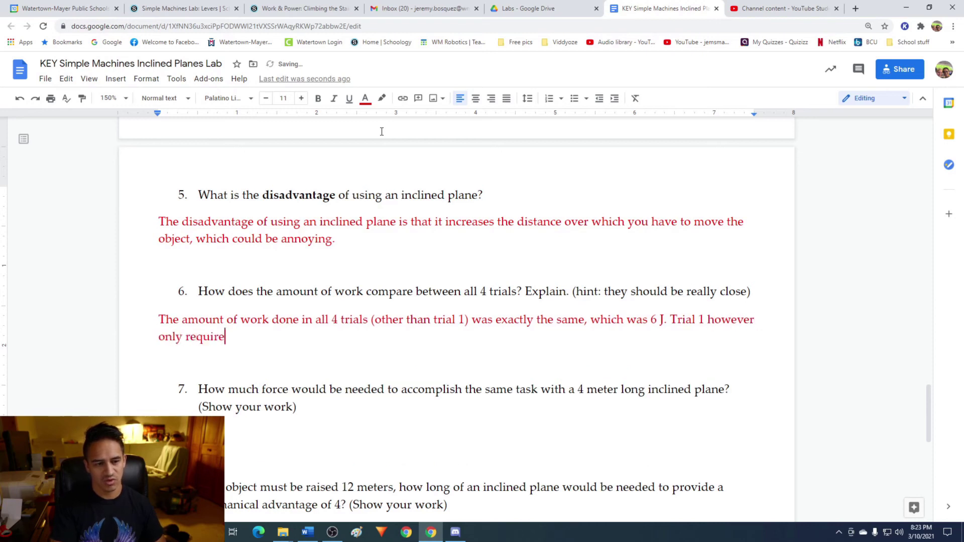
{"action": "type", "text": "d 5.13 J of "}
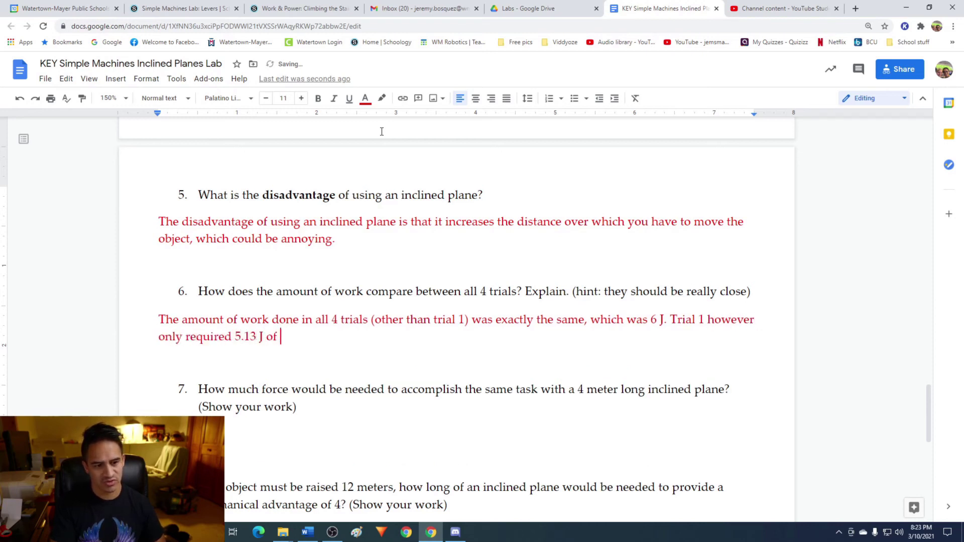
{"action": "type", "text": "work to be done."}
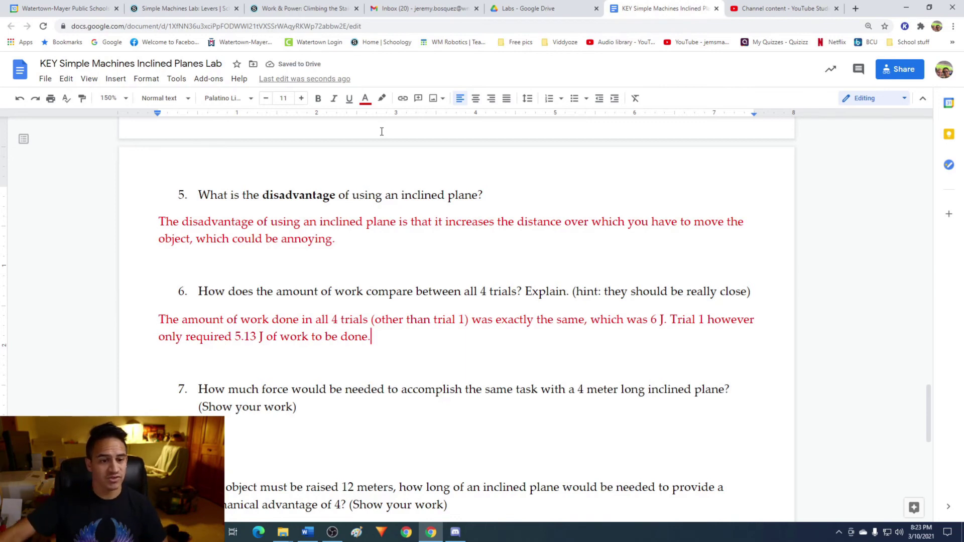
- Under question 7, write the red italic formula "Mechanical Advantage = Input Distance / Output Distance" and, indented below it, "4 meters / 0.19 meters = 21.1"
{"action": "scroll", "coordinate": [435, 331], "scroll_direction": "down", "scroll_amount": 1}
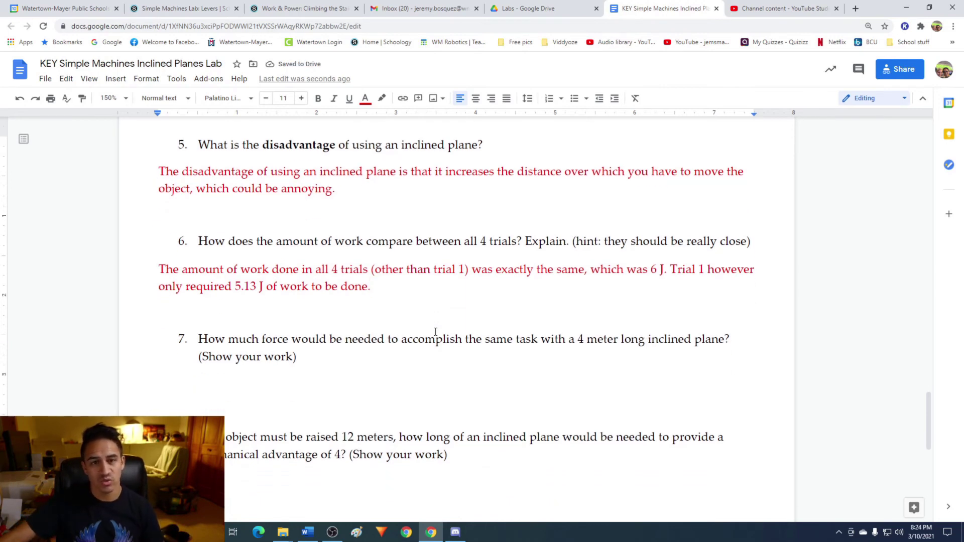
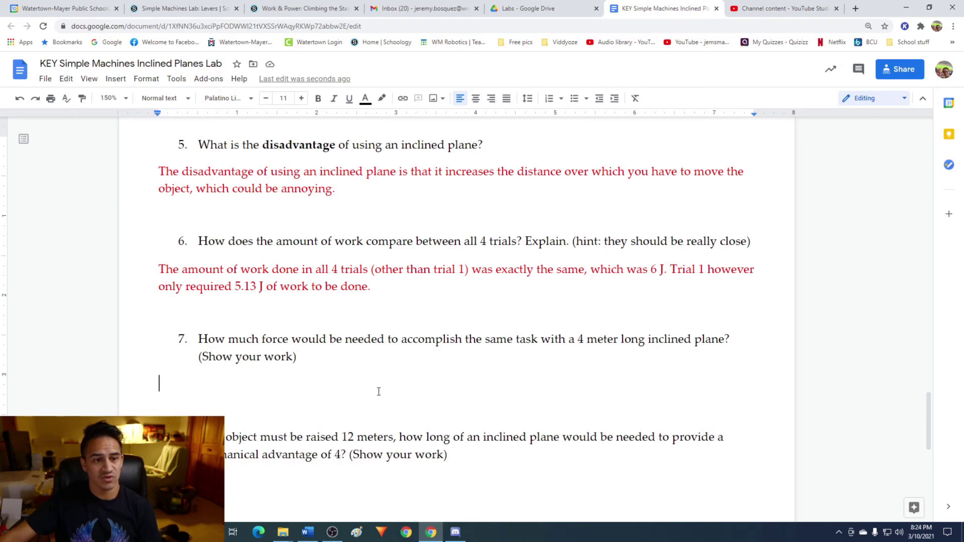
{"action": "left_click", "coordinate": [378, 392]}
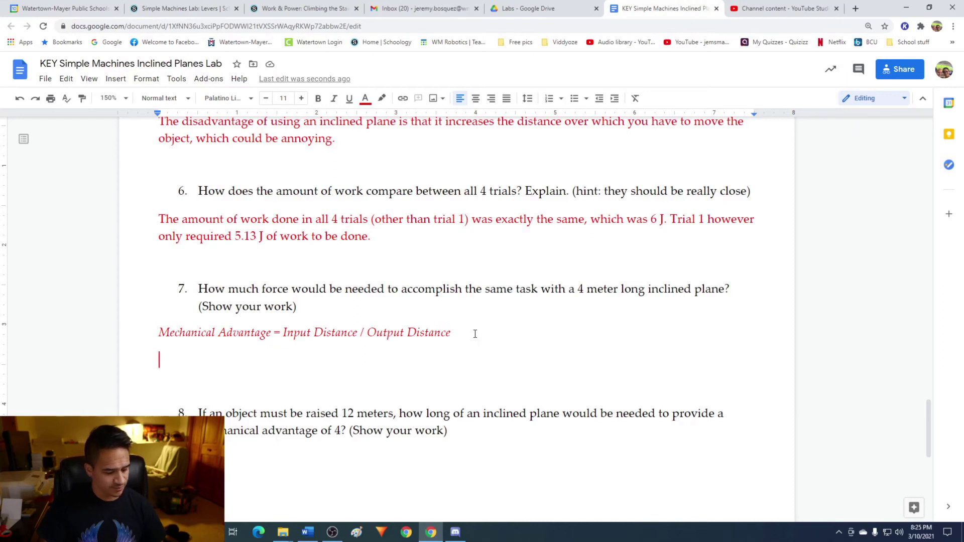
{"action": "key", "text": "Tab"}
{"action": "key", "text": "Tab"}
{"action": "key", "text": "Tab"}
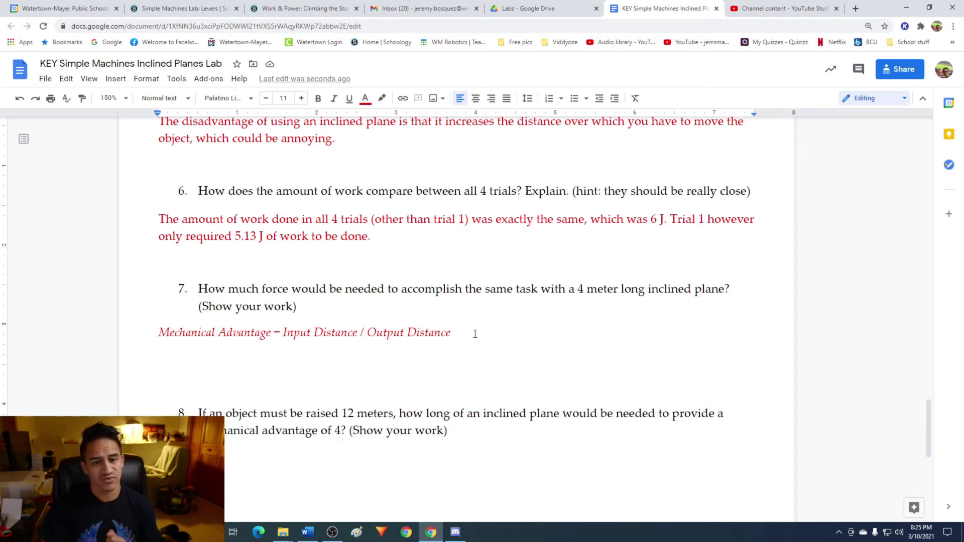
{"action": "type", "text": "4 meters /"}
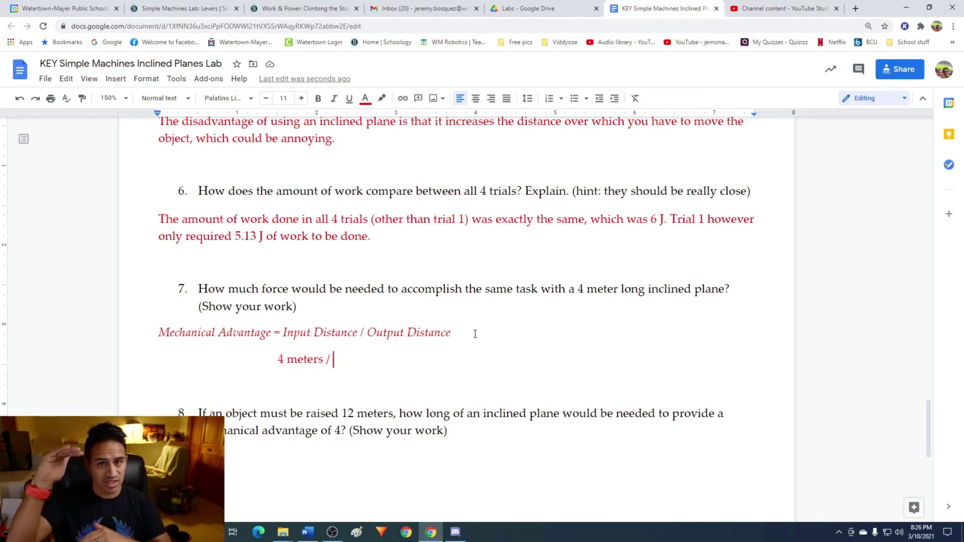
{"action": "type", "text": "0.18"}
{"action": "key", "text": "BackSpace"}
{"action": "type", "text": "9 meters ="}
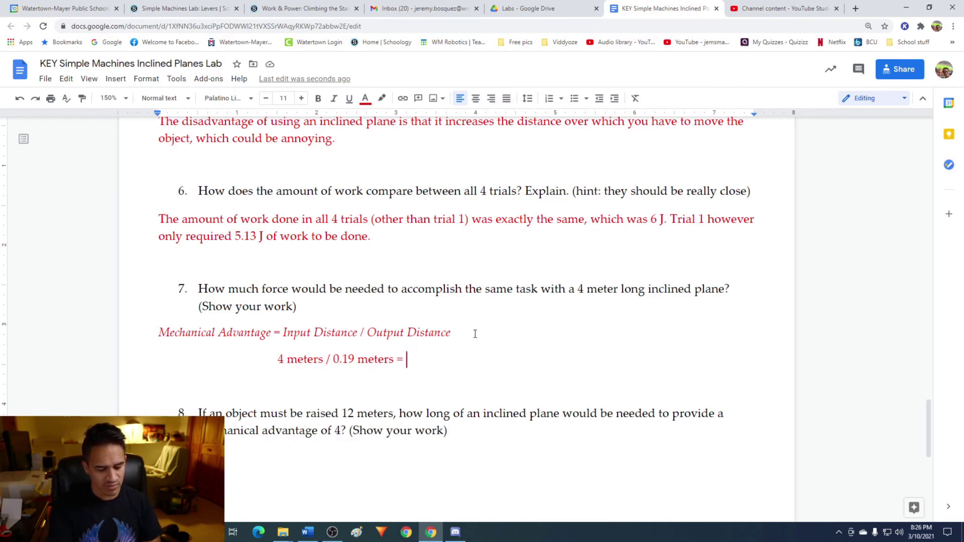
{"action": "type", "text": "21.1"}
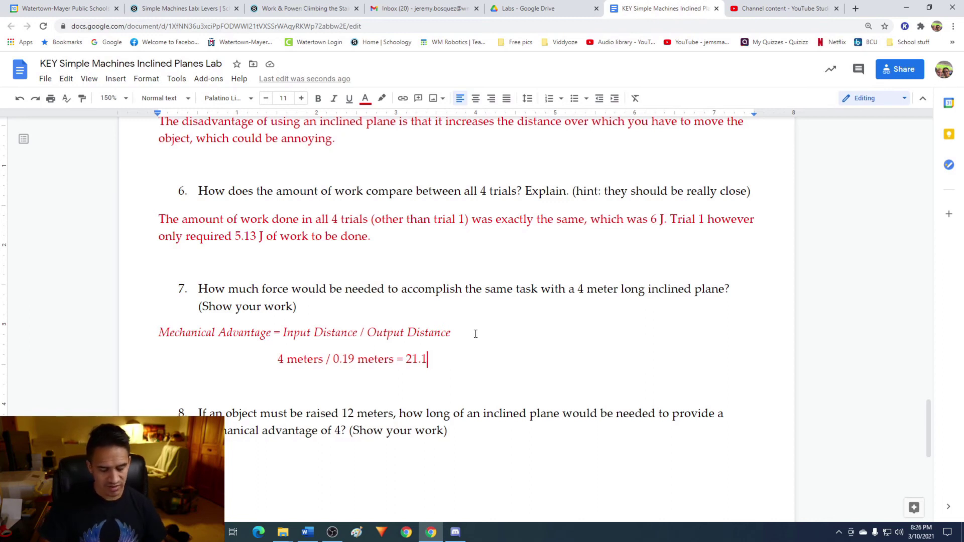
- Below the question 7 calculation, write "27 N (Output Force) / 21.1 = 1.3 Newtons of Input Force would be required"
{"action": "key", "text": "Return"}
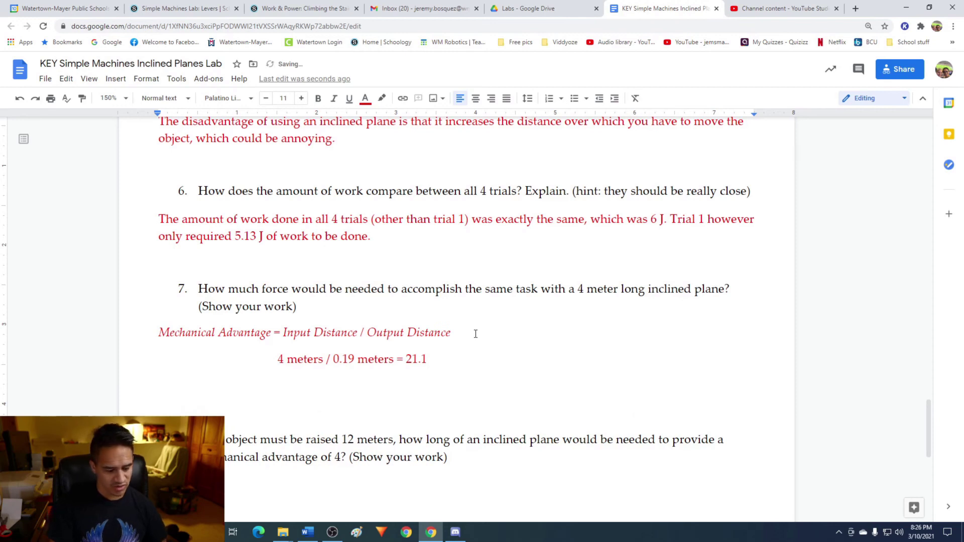
{"action": "type", "text": "27 "}
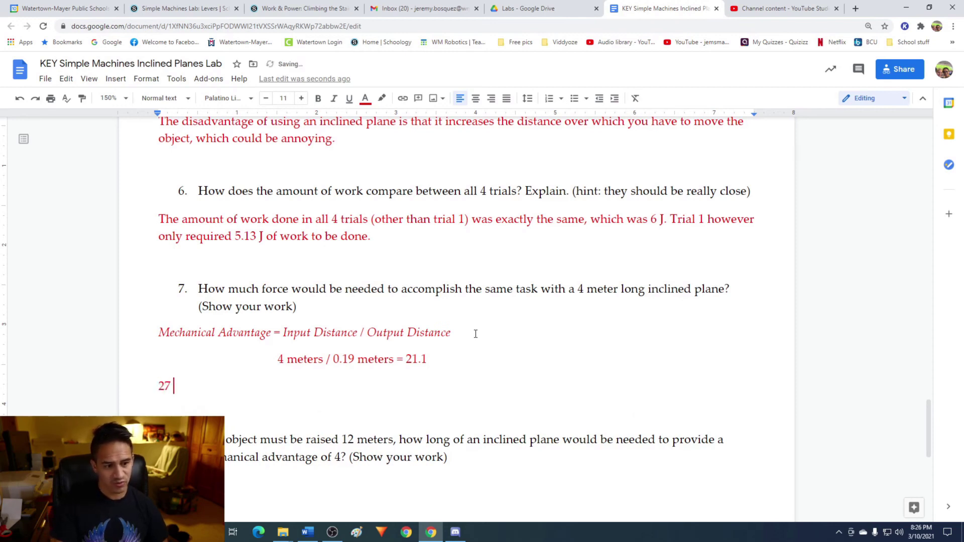
{"action": "type", "text": "N (Output Force)"}
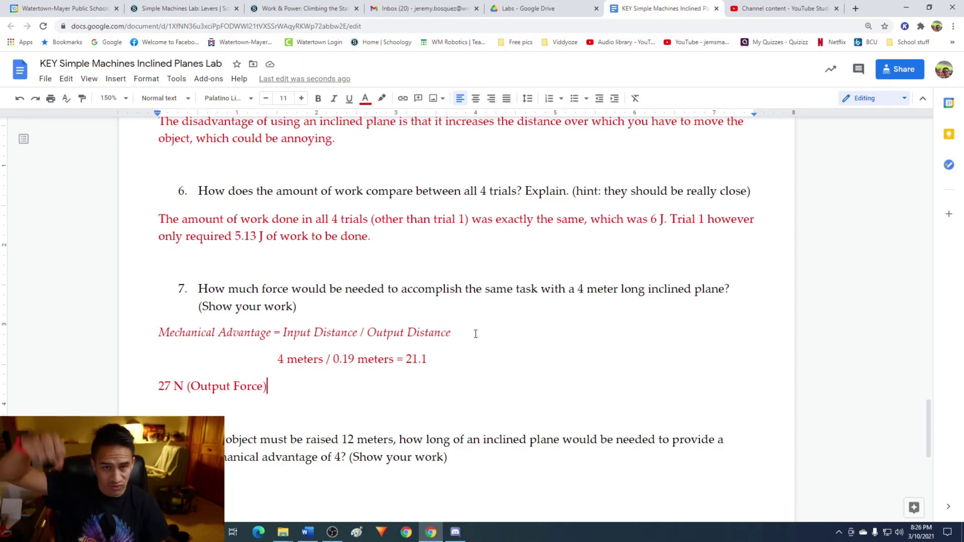
{"action": "type", "text": "/ "}
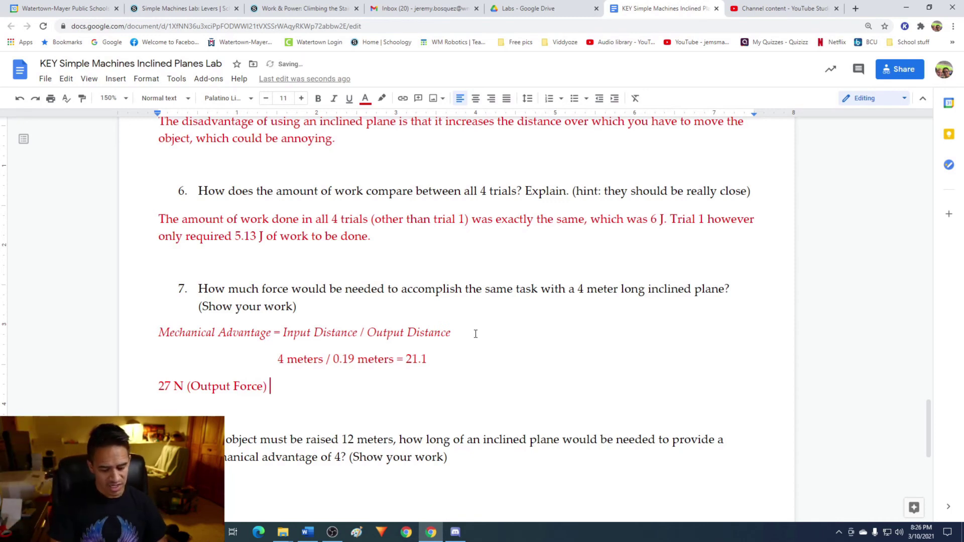
{"action": "type", "text": "21.1 ="}
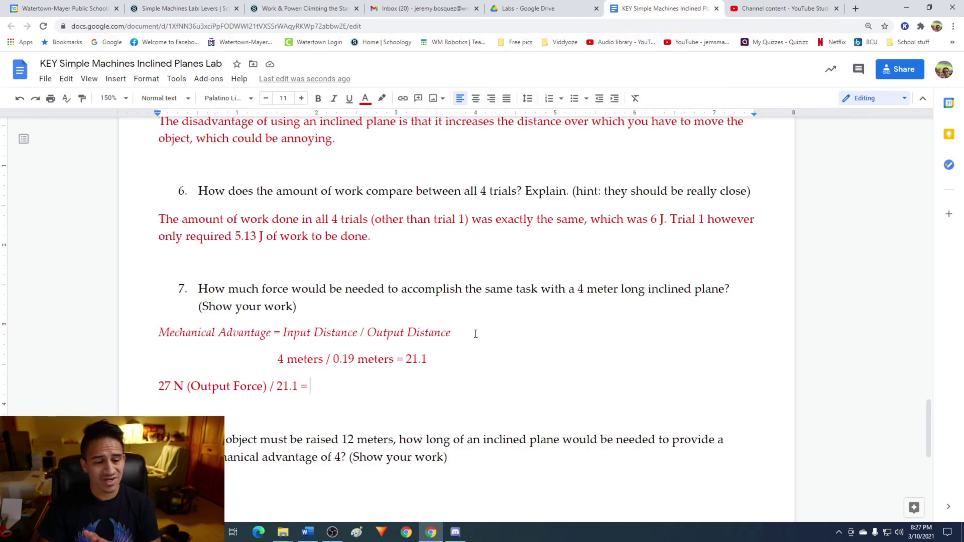
{"action": "type", "text": "1.3 Newton"}
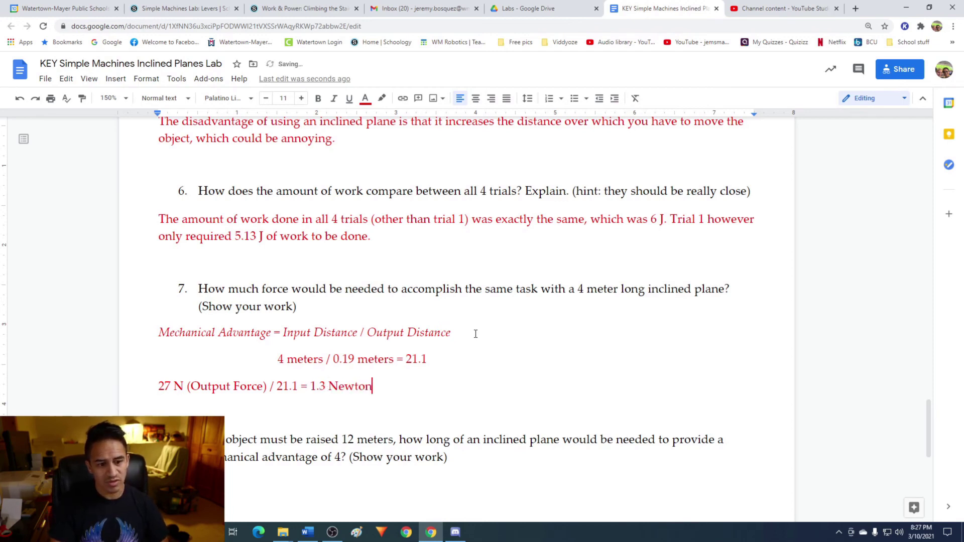
{"action": "type", "text": "s of Input fo"}
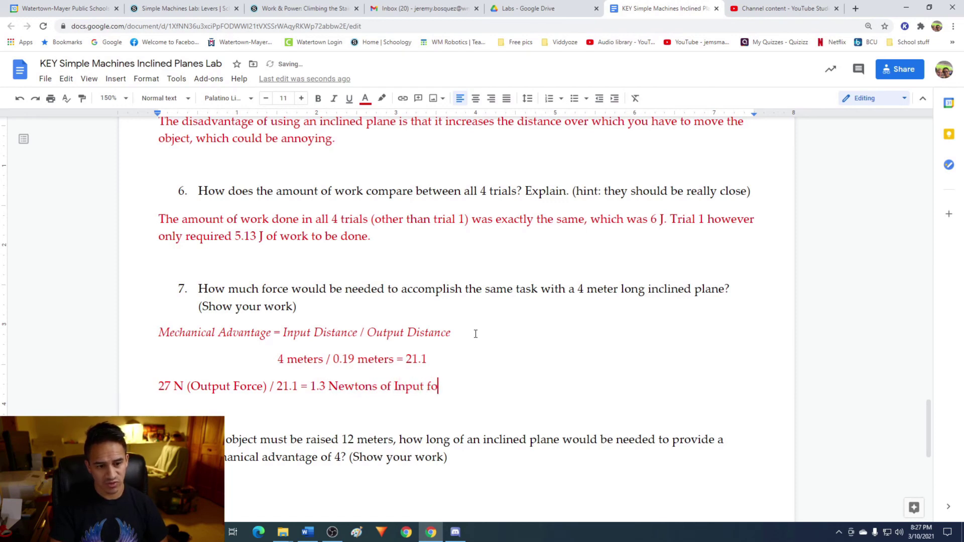
{"action": "key", "text": "BackSpace"}
{"action": "key", "text": "BackSpace"}
{"action": "type", "text": "Force would be required"}
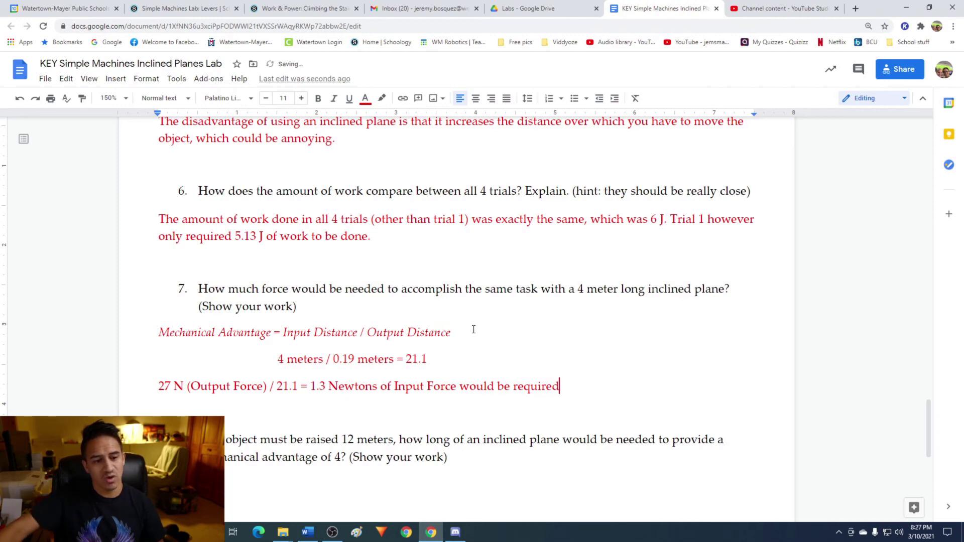
- Make "1.3 Newtons of Input Force would be required" bold and underlined in the question 7 answer
{"action": "left_click_drag", "start_coordinate": [560, 387], "coordinate": [312, 391]}
{"action": "key", "text": "ctrl+b"}
{"action": "key", "text": "ctrl+u"}
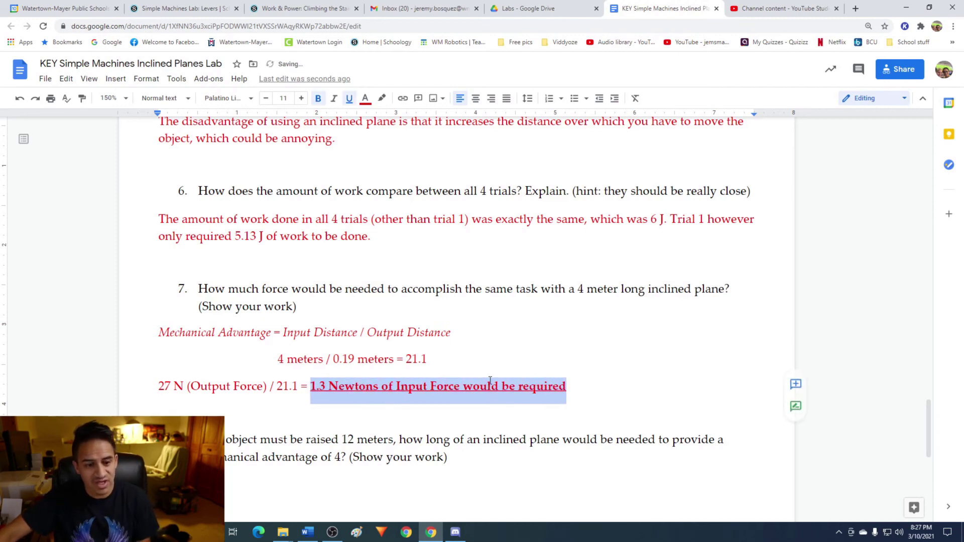
- Extend the bold, underlined question 7 answer with "to lift the car up a 4 meter long inclined plane"
{"action": "left_click", "coordinate": [587, 391]}
{"action": "type", "text": "to lift"}
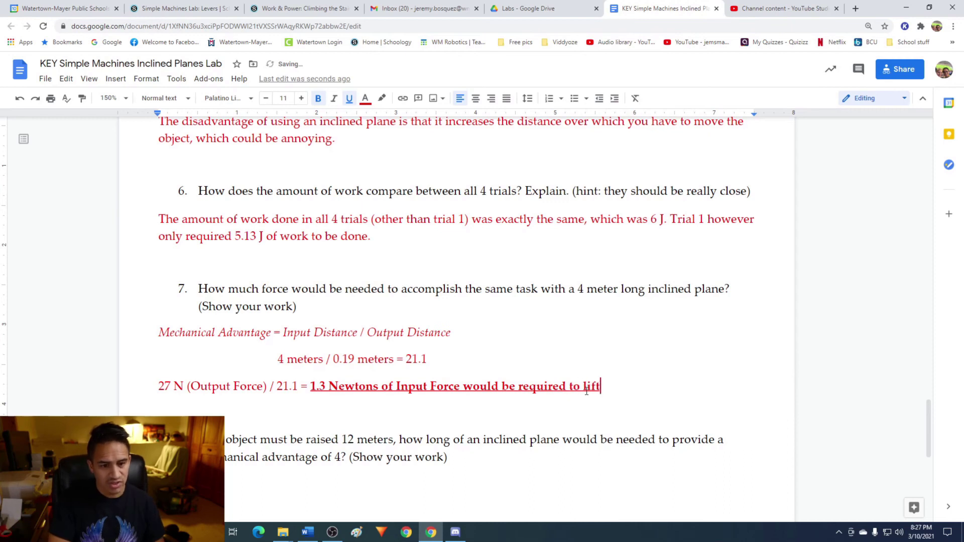
{"action": "type", "text": " the car up a"}
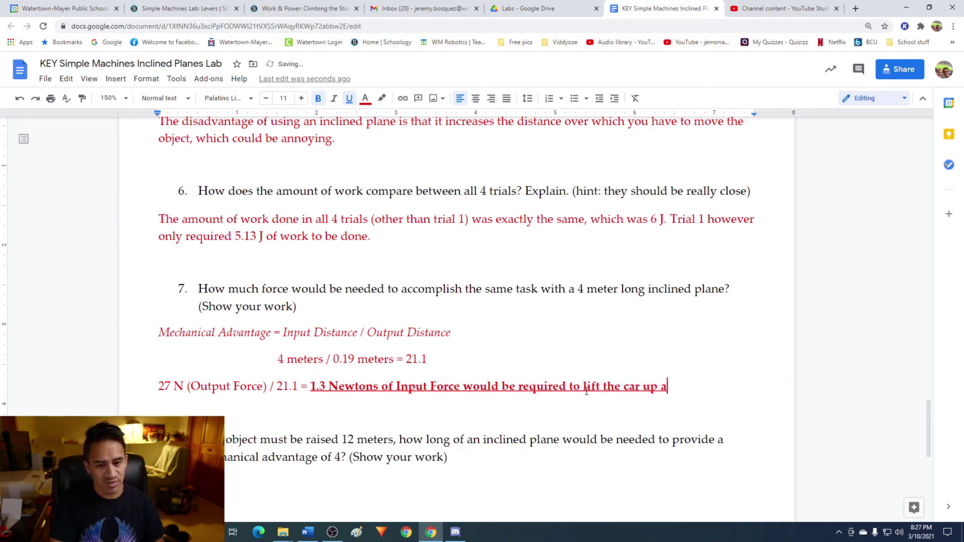
{"action": "type", "text": " 4 meter long inc"}
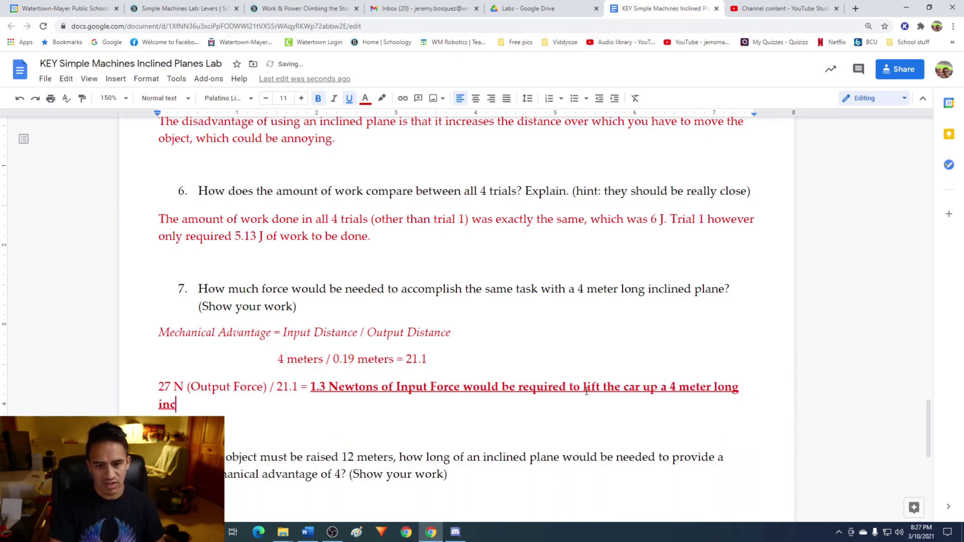
{"action": "type", "text": "lined plane"}
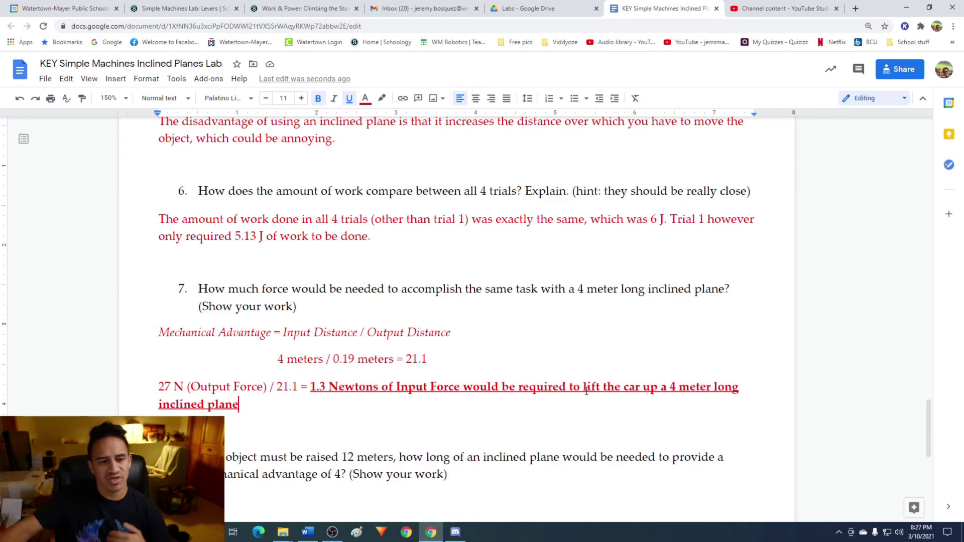
- Compare the question 7 result with the input distances and input forces recorded in the data table
{"action": "scroll", "coordinate": [564, 392], "scroll_direction": "up", "scroll_amount": 3}
{"action": "scroll", "coordinate": [563, 391], "scroll_direction": "up", "scroll_amount": 10}
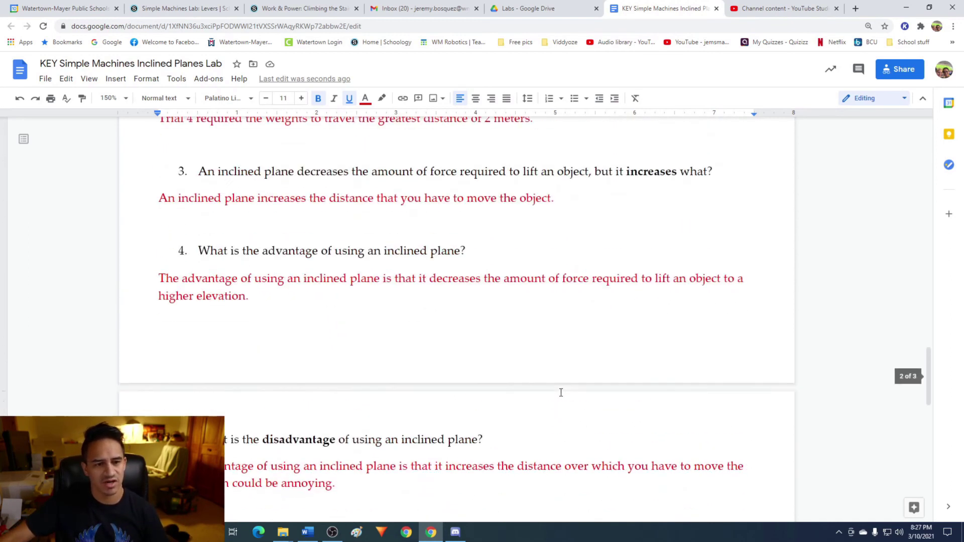
{"action": "left_click_drag", "start_coordinate": [253, 268], "coordinate": [301, 268]}
{"action": "scroll", "coordinate": [401, 317], "scroll_direction": "up", "scroll_amount": 1}
{"action": "left_click_drag", "start_coordinate": [446, 320], "coordinate": [469, 322]}
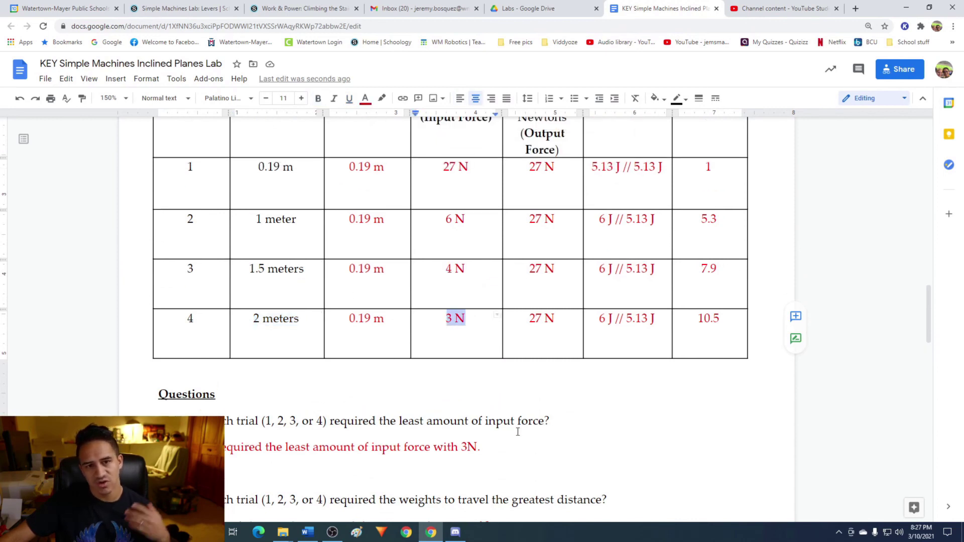
{"action": "scroll", "coordinate": [518, 432], "scroll_direction": "down", "scroll_amount": 15}
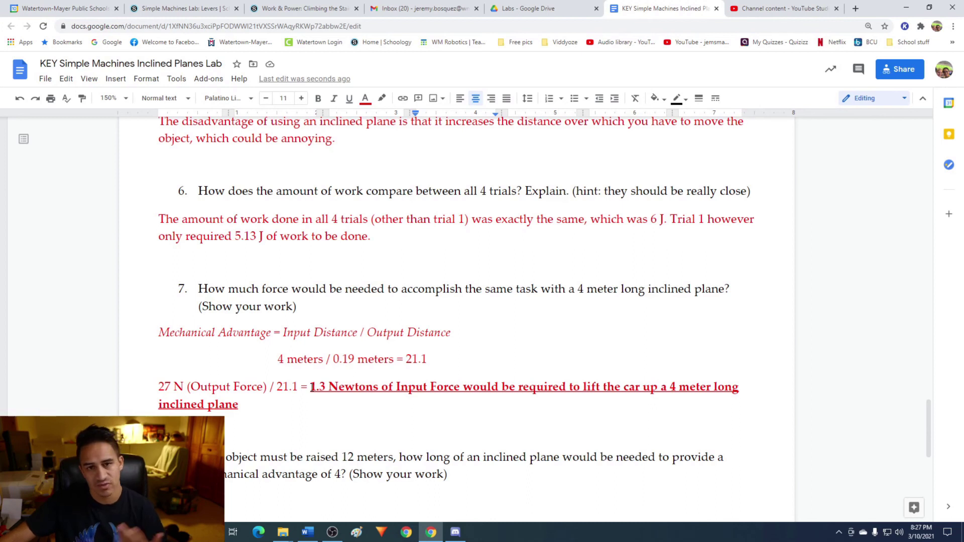
- Add an unnumbered red line below question 8 with the italic formula "Mechanical advantage = Input Distance / Output Distance"
{"action": "scroll", "coordinate": [323, 392], "scroll_direction": "down", "scroll_amount": 4}
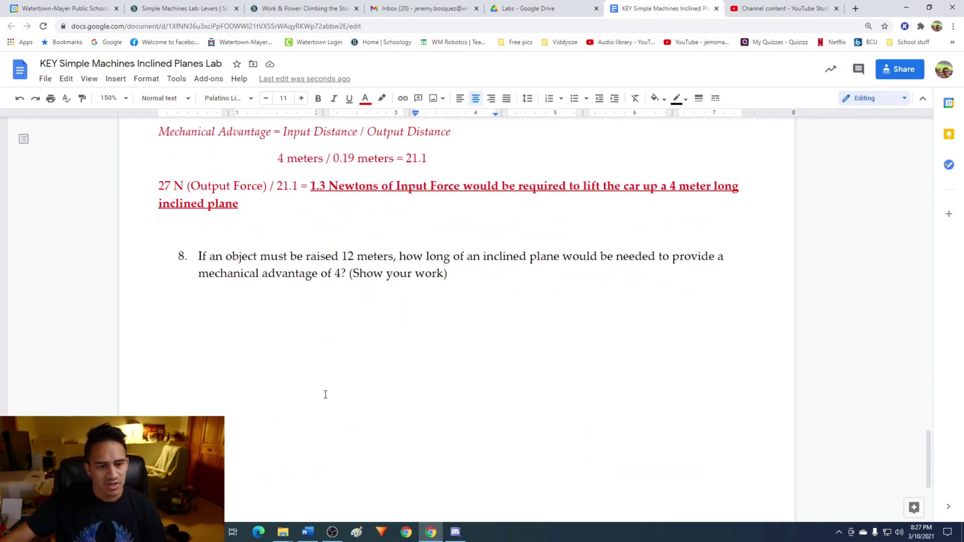
{"action": "left_click", "coordinate": [340, 323]}
{"action": "left_click", "coordinate": [487, 275]}
{"action": "key", "text": "Return"}
{"action": "key", "text": "BackSpace"}
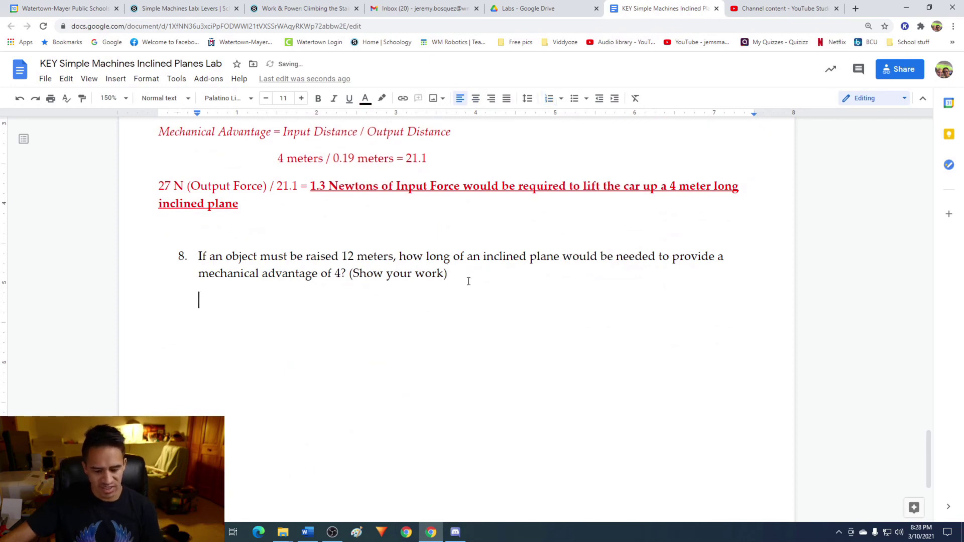
{"action": "left_click", "coordinate": [365, 98]}
{"action": "left_click", "coordinate": [383, 132]}
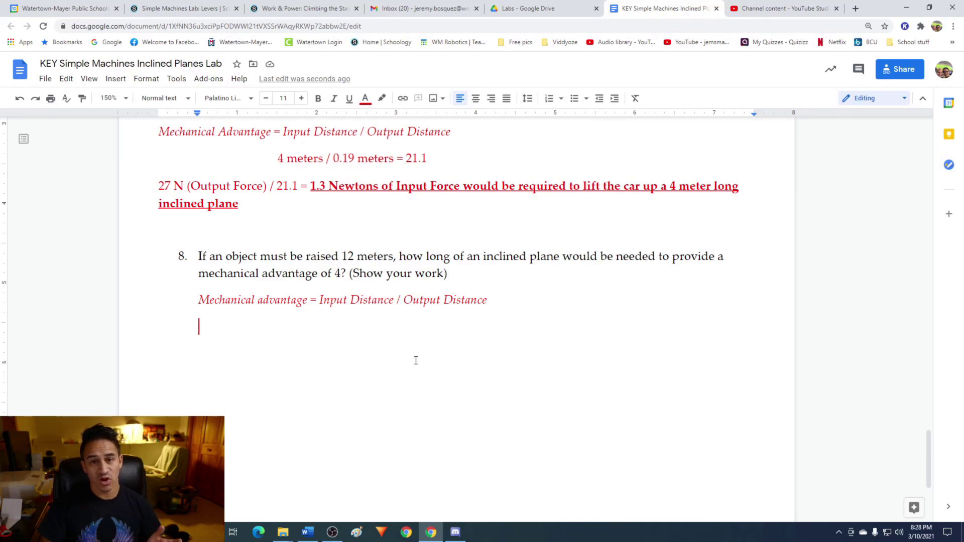
- Under the question 8 formula, write an indented equation with "4 =" and "/ 12 meters", leaving a gap for the input distance
{"action": "key", "text": "Tab"}
{"action": "key", "text": "Tab"}
{"action": "type", "text": "="}
{"action": "key", "text": "Tab"}
{"action": "key", "text": "Tab"}
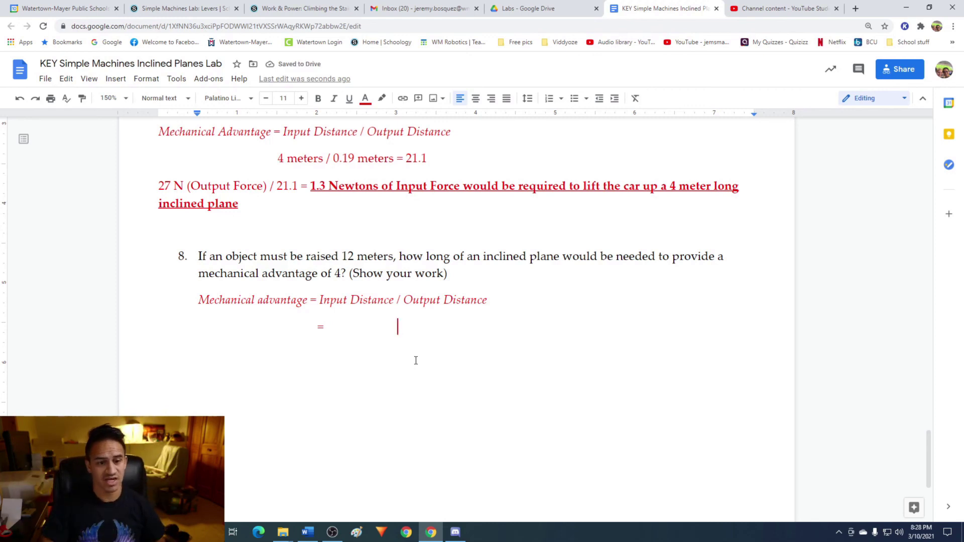
{"action": "type", "text": "/ 12 meters"}
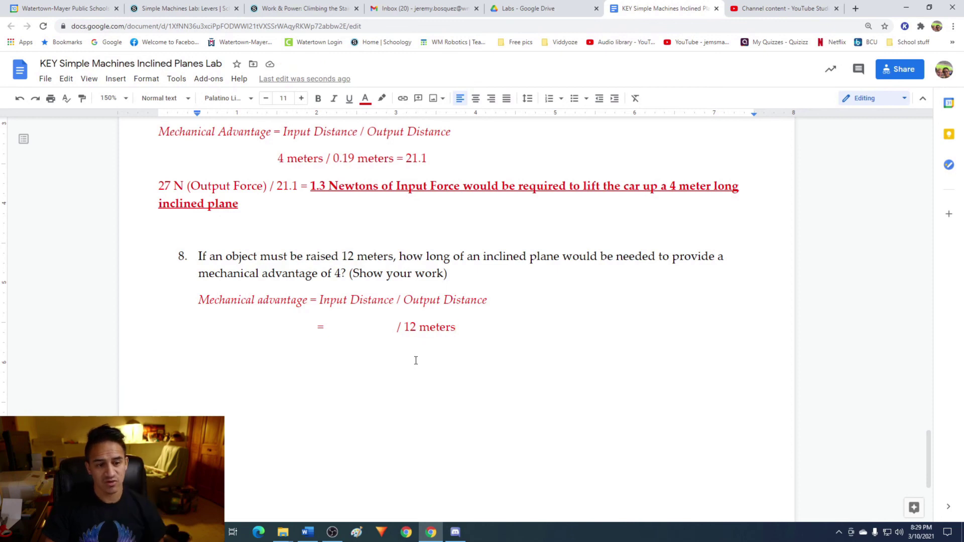
{"action": "left_click", "coordinate": [302, 329]}
{"action": "type", "text": "4"}
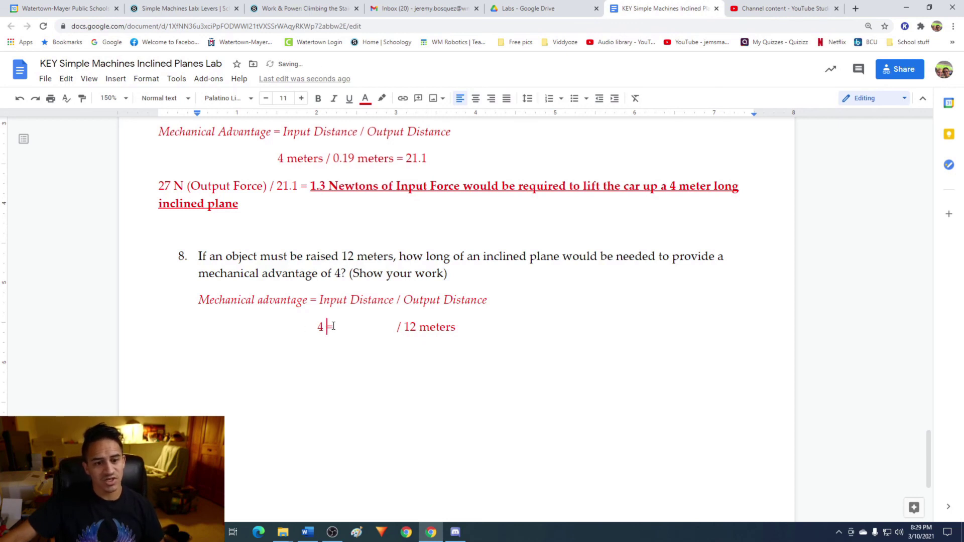
- Close the gap in the question 8 equation and fill in the unknown so it reads "4 = Input Distance / 12 meters"
{"action": "key", "text": "Right"}
{"action": "key", "text": "Right"}
{"action": "key", "text": "Right"}
{"action": "key", "text": "Right"}
{"action": "key", "text": "Right"}
{"action": "key", "text": "Right"}
{"action": "key", "text": "Right"}
{"action": "key", "text": "Right"}
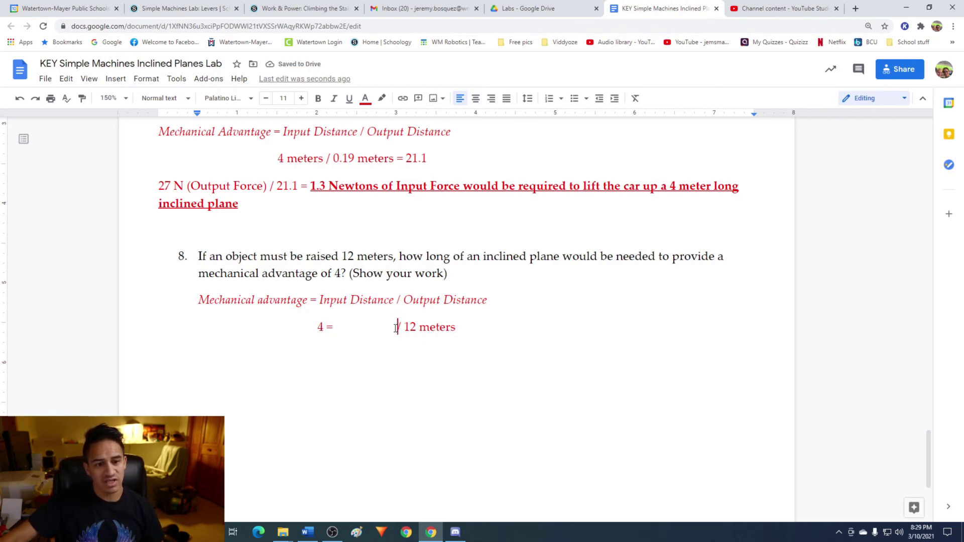
{"action": "key", "text": "Delete"}
{"action": "key", "text": "Delete"}
{"action": "key", "text": "Delete"}
{"action": "key", "text": "Delete"}
{"action": "key", "text": "Delete"}
{"action": "key", "text": "Delete"}
{"action": "key", "text": "Delete"}
{"action": "key", "text": "Delete"}
{"action": "key", "text": "Delete"}
{"action": "key", "text": "Delete"}
{"action": "key", "text": "Delete"}
{"action": "key", "text": "BackSpace"}
{"action": "key", "text": "BackSpace"}
{"action": "key", "text": "BackSpace"}
{"action": "key", "text": "BackSpace"}
{"action": "key", "text": "BackSpace"}
{"action": "key", "text": "BackSpace"}
{"action": "type", "text": "Input D"}
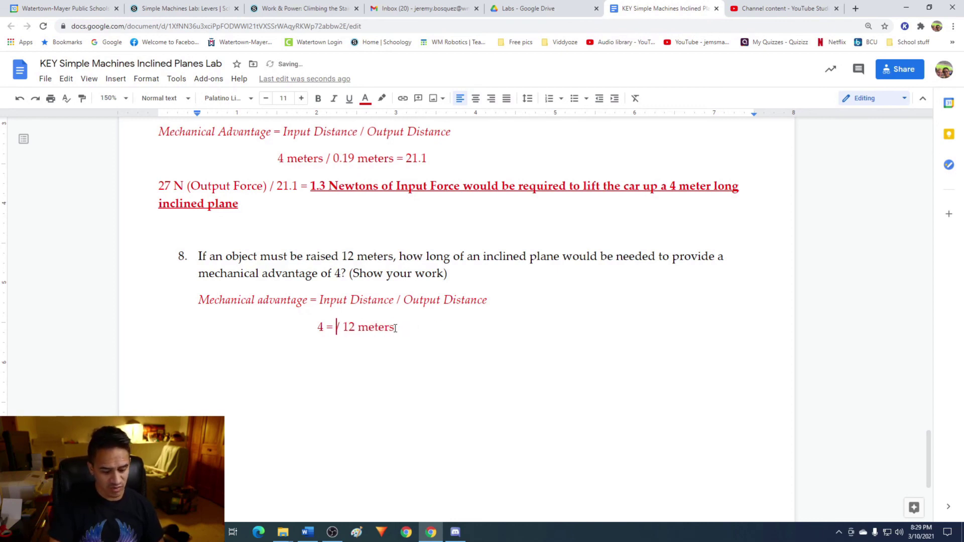
{"action": "type", "text": "istance"}
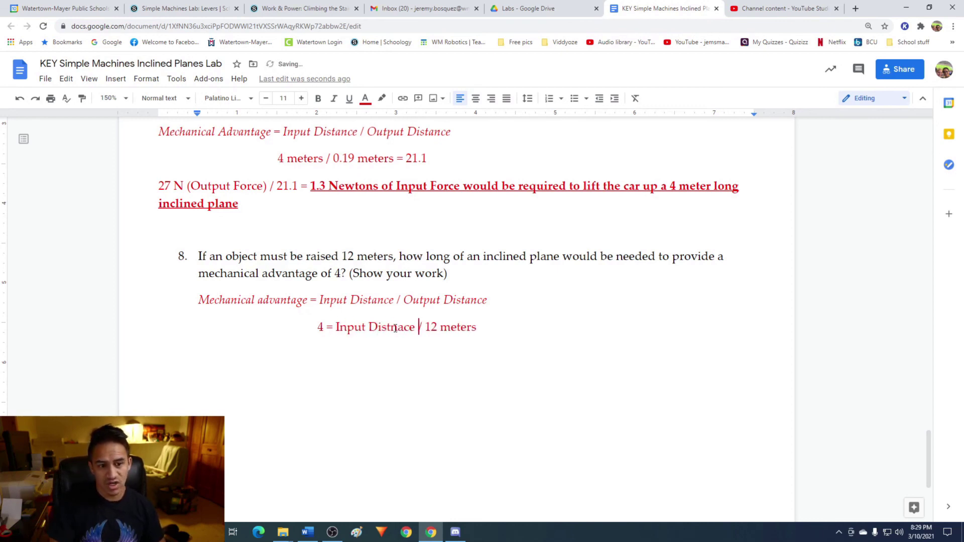
{"action": "key", "text": "BackSpace"}
{"action": "key", "text": "BackSpace"}
{"action": "key", "text": "BackSpace"}
{"action": "key", "text": "BackSpace"}
{"action": "key", "text": "BackSpace"}
{"action": "type", "text": "ance"}
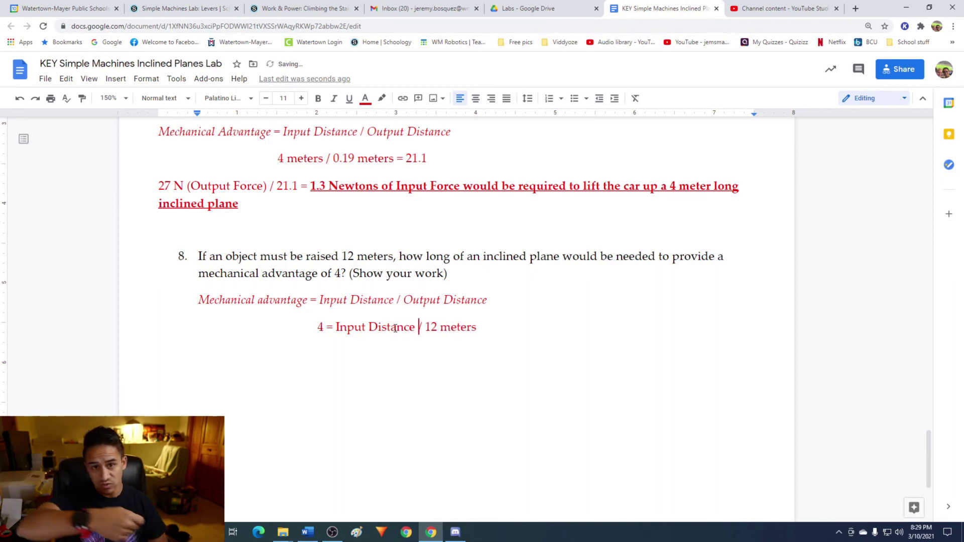
- Multiply both sides of the question 8 equation by adding "(x 12 meters)" at its end and before the 4
{"action": "left_click", "coordinate": [518, 322]}
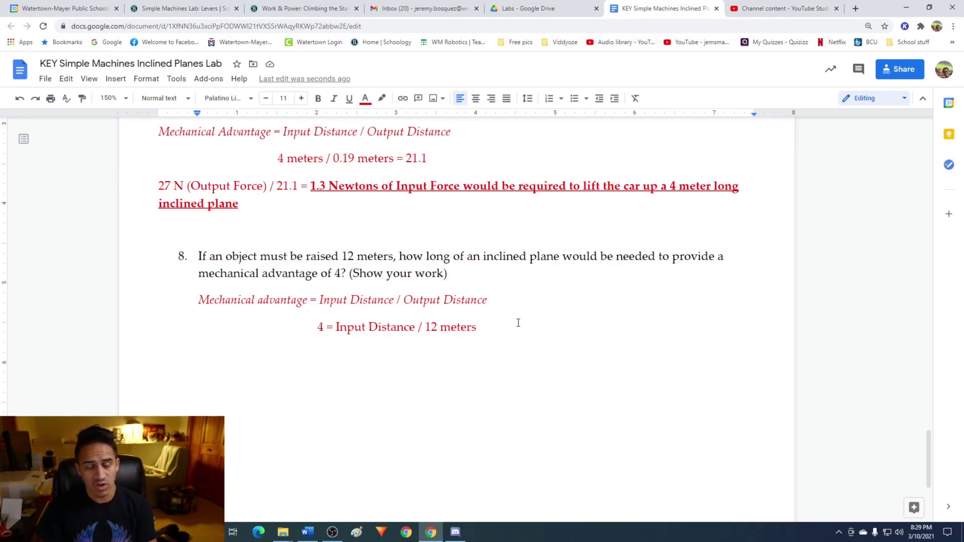
{"action": "type", "text": "(x12"}
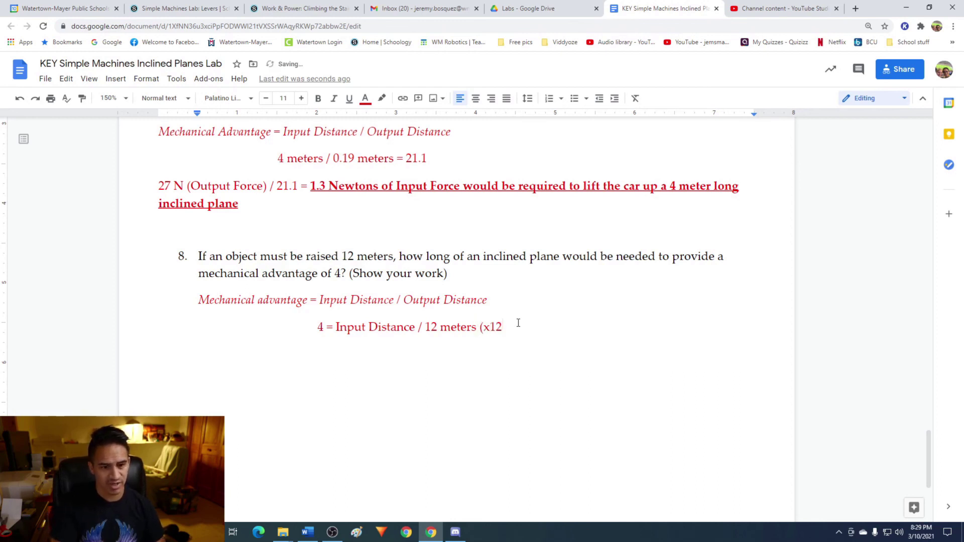
{"action": "type", "text": " meters)"}
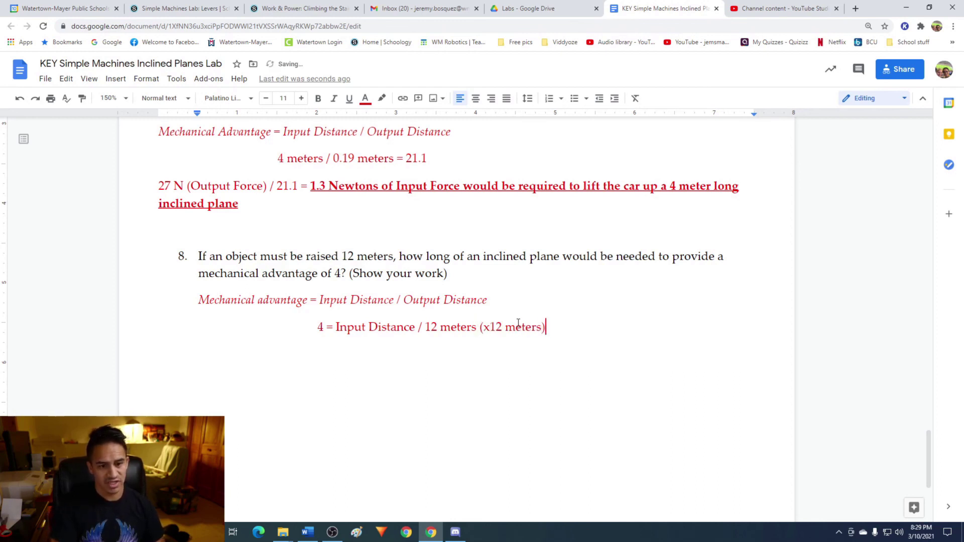
{"action": "left_click", "coordinate": [491, 326]}
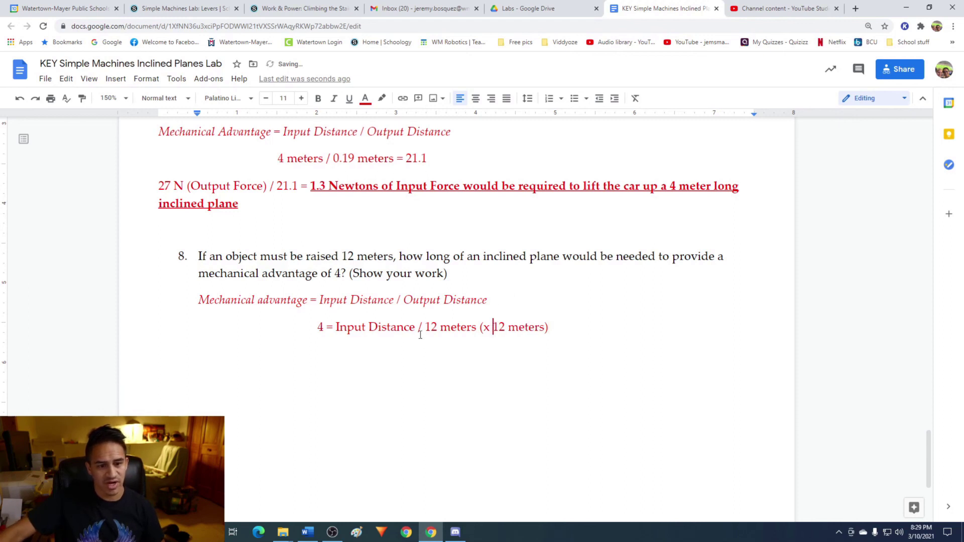
{"action": "left_click", "coordinate": [315, 326]}
{"action": "type", "text": "(x 12 meters)"}
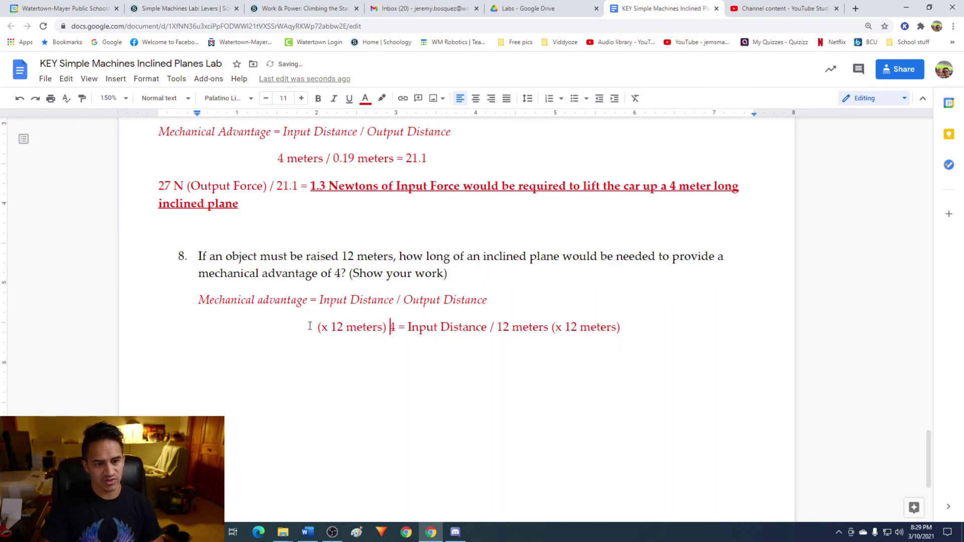
- Remove the "x" from the multiplier before the 4 so that it reads "(12 meters)"
{"action": "key", "text": "ctrl+Left"}
{"action": "key", "text": "ctrl+Left"}
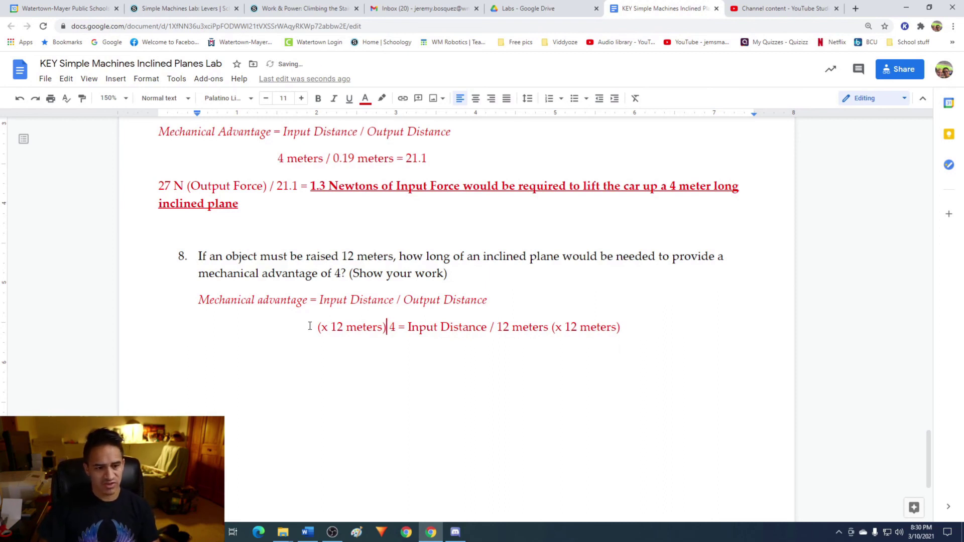
{"action": "key", "text": "BackSpace"}
{"action": "key", "text": "BackSpace"}
{"action": "key", "text": "BackSpace"}
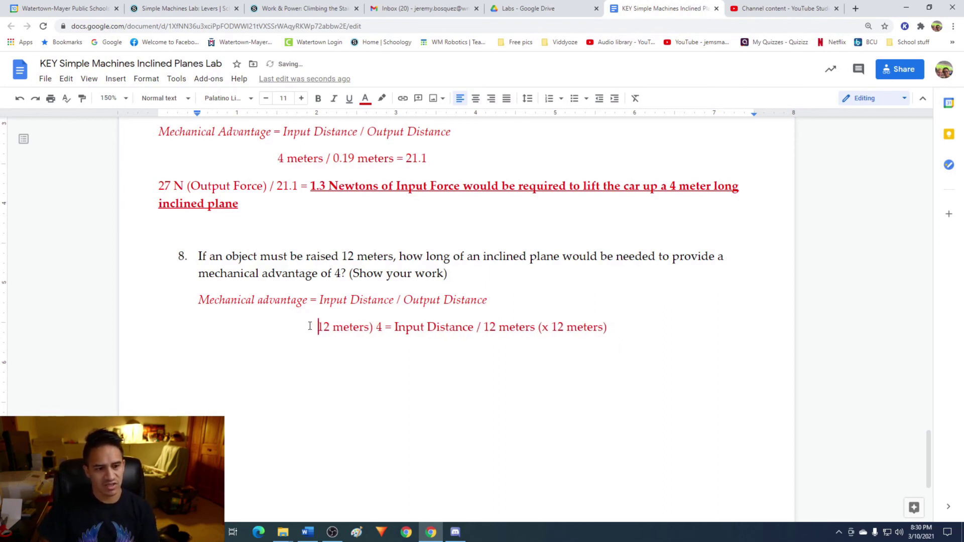
{"action": "type", "text": "("}
{"action": "key", "text": "Right"}
{"action": "key", "text": "Right"}
{"action": "key", "text": "Right"}
{"action": "key", "text": "Right"}
{"action": "key", "text": "Right"}
{"action": "key", "text": "Right"}
{"action": "key", "text": "Right"}
{"action": "key", "text": "Right"}
{"action": "key", "text": "Right"}
{"action": "key", "text": "Right"}
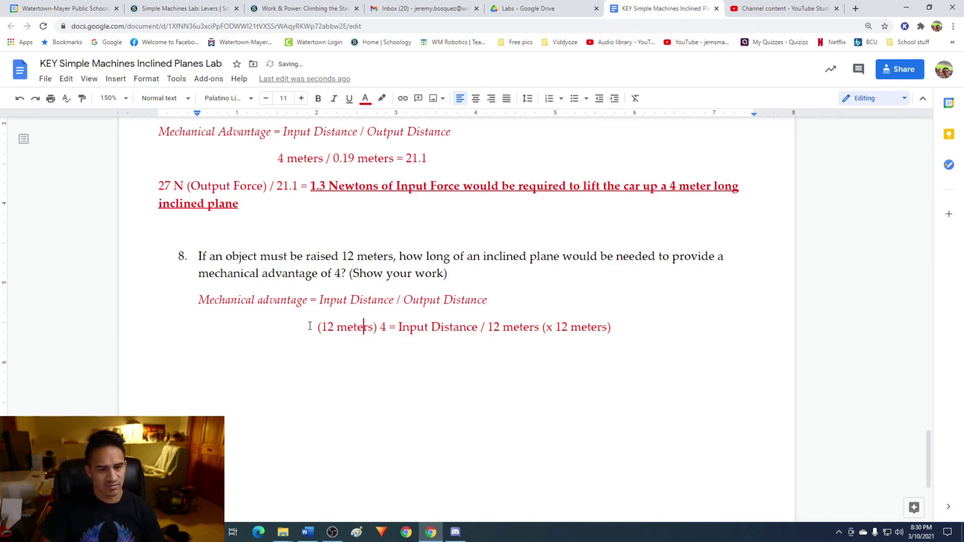
- Strike through "12 meters (x 12 meters)" at the end of the question 8 equation
{"action": "left_click_drag", "start_coordinate": [617, 330], "coordinate": [486, 335]}
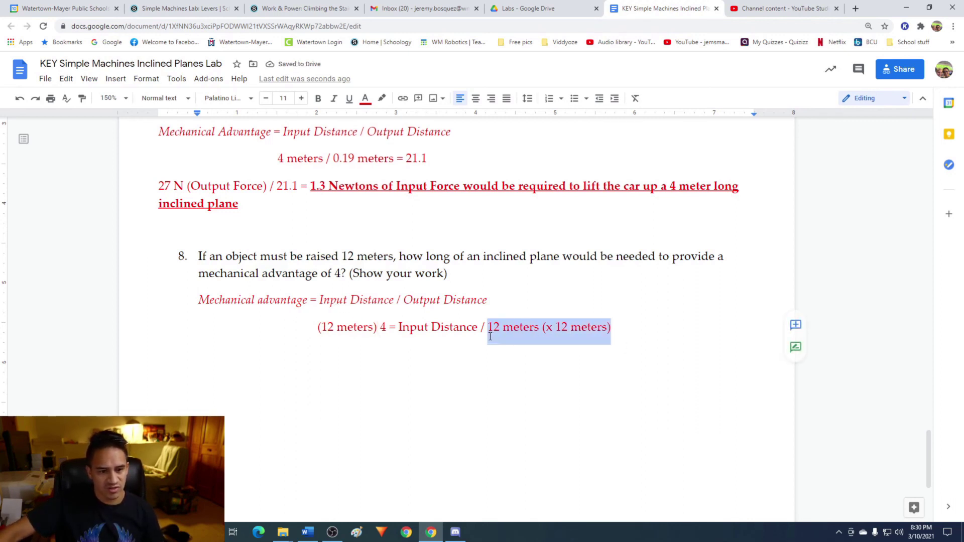
{"action": "left_click", "coordinate": [154, 79]}
{"action": "mouse_move", "coordinate": [226, 104]}
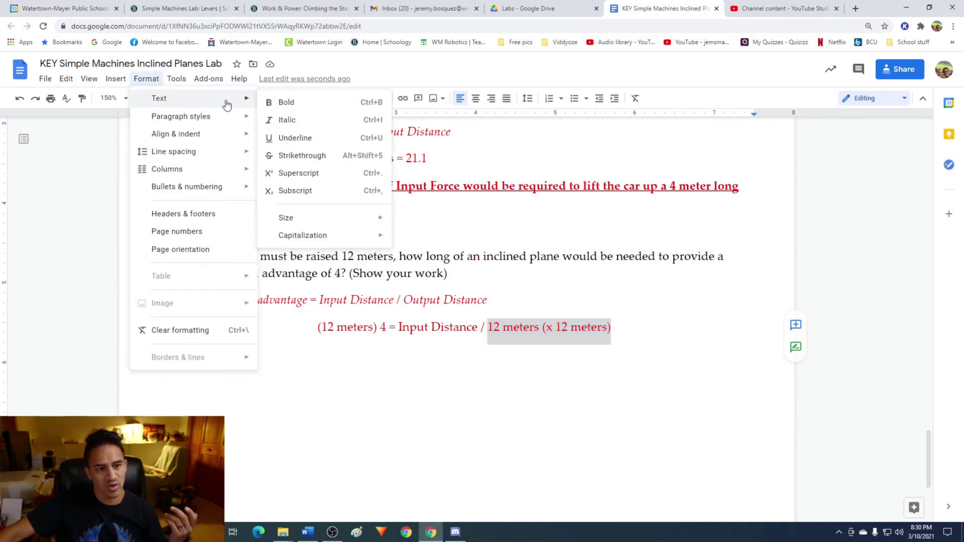
{"action": "left_click", "coordinate": [301, 155]}
{"action": "left_click", "coordinate": [402, 370]}
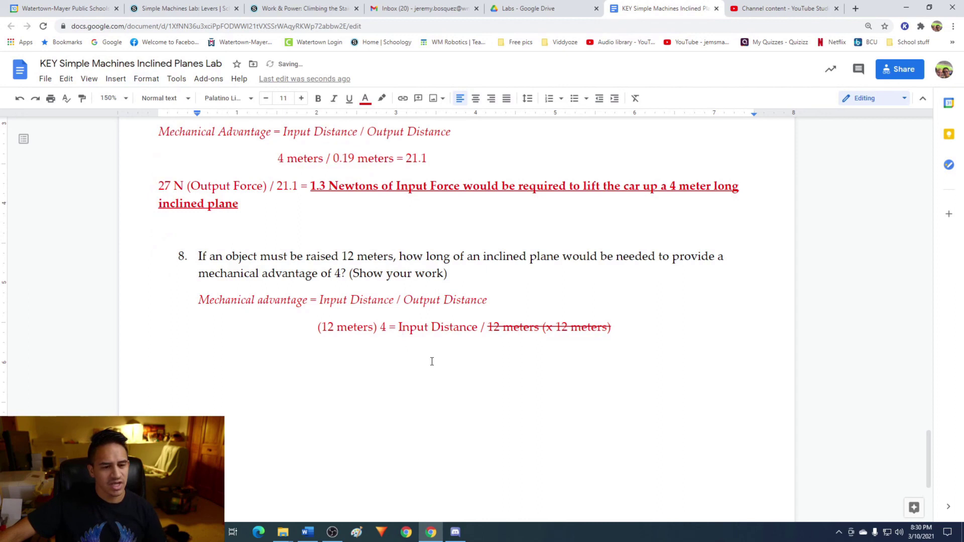
- Start an indented line under the question 8 equation and make the multiplier before the 4 read "(12 meters x)"
{"action": "left_click", "coordinate": [620, 334]}
{"action": "key", "text": "Return"}
{"action": "key", "text": "Tab"}
{"action": "key", "text": "Tab"}
{"action": "key", "text": "Tab"}
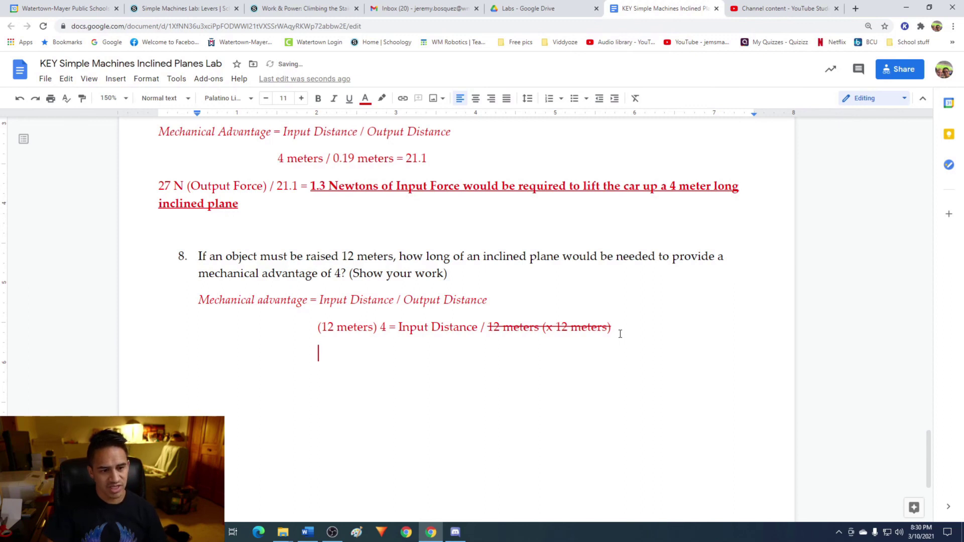
{"action": "left_click", "coordinate": [374, 327]}
{"action": "type", "text": "x"}
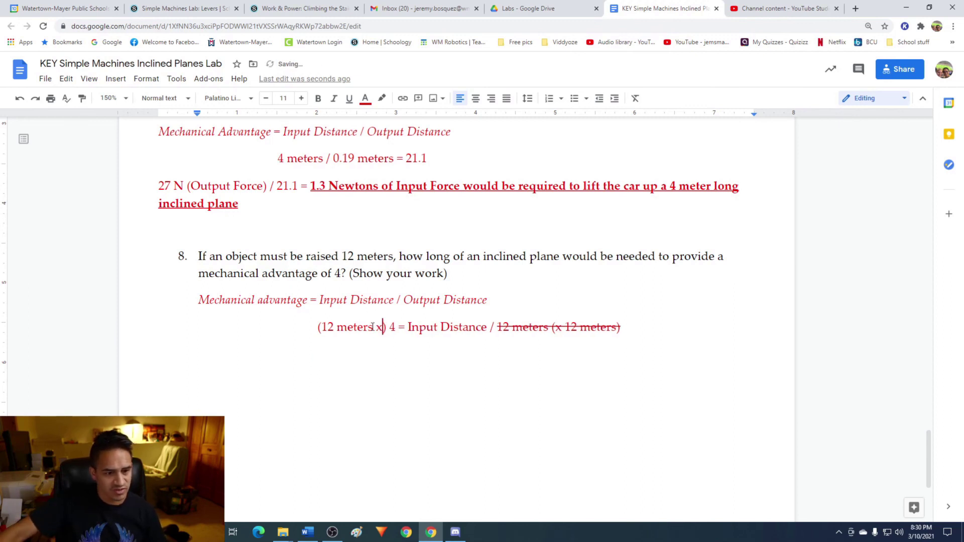
- Write "48 meters = Input Distance" on the new indented line under the question 8 equation, without strikethrough
{"action": "left_click", "coordinate": [366, 353]}
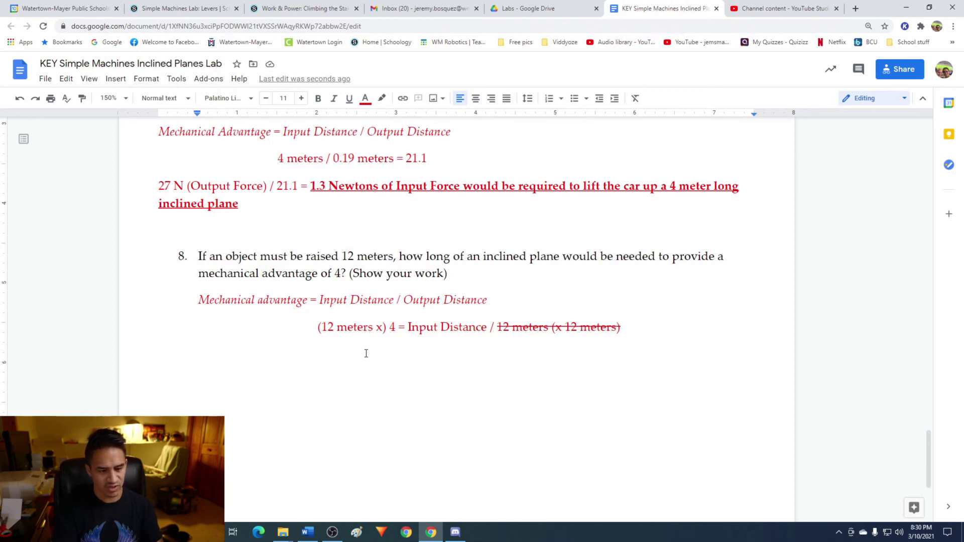
{"action": "type", "text": "48 meters"}
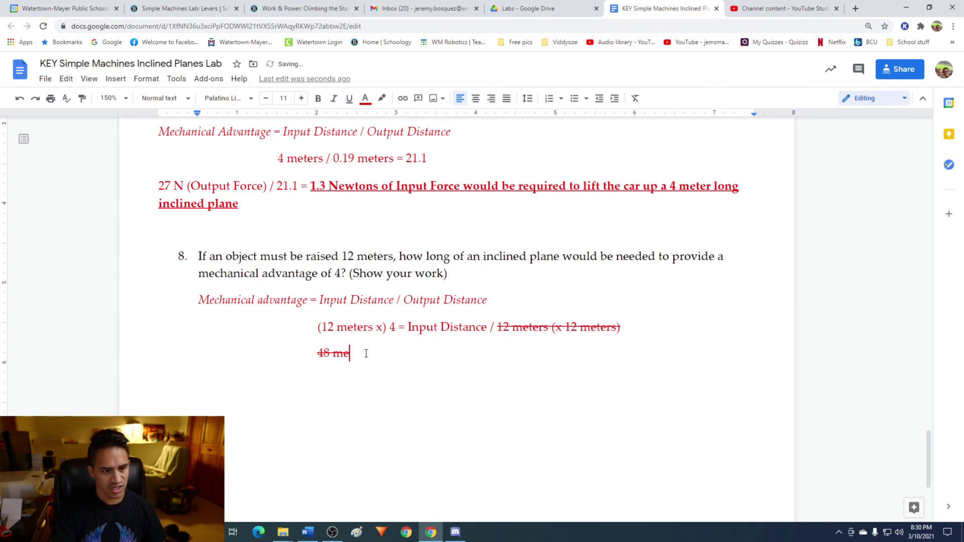
{"action": "left_click_drag", "start_coordinate": [369, 353], "coordinate": [319, 358]}
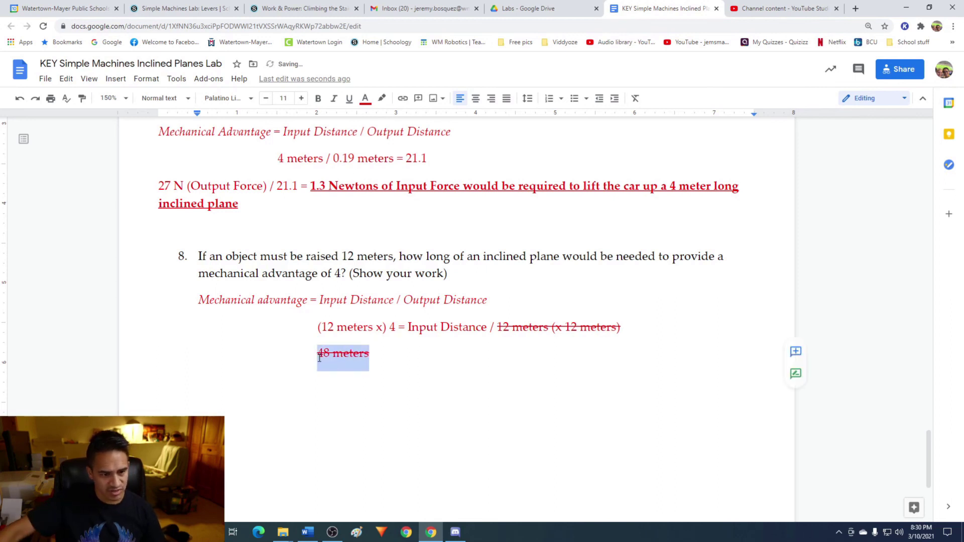
{"action": "key", "text": "alt+shift+5"}
{"action": "left_click", "coordinate": [392, 357]}
{"action": "type", "text": "= Input"}
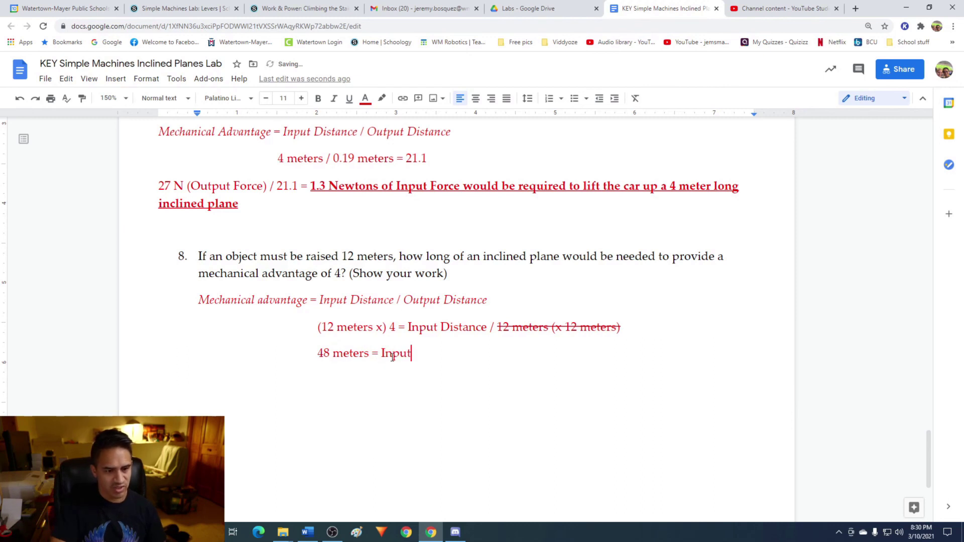
{"action": "type", "text": " Distance"}
- Make the final answer line "48 meters = Input Distance" bold and underlined
{"action": "key", "text": "shift+Left"}
{"action": "key", "text": "shift+Left"}
{"action": "key", "text": "shift+Home"}
{"action": "key", "text": "alt+shift+5"}
{"action": "key", "text": "alt+shift+5"}
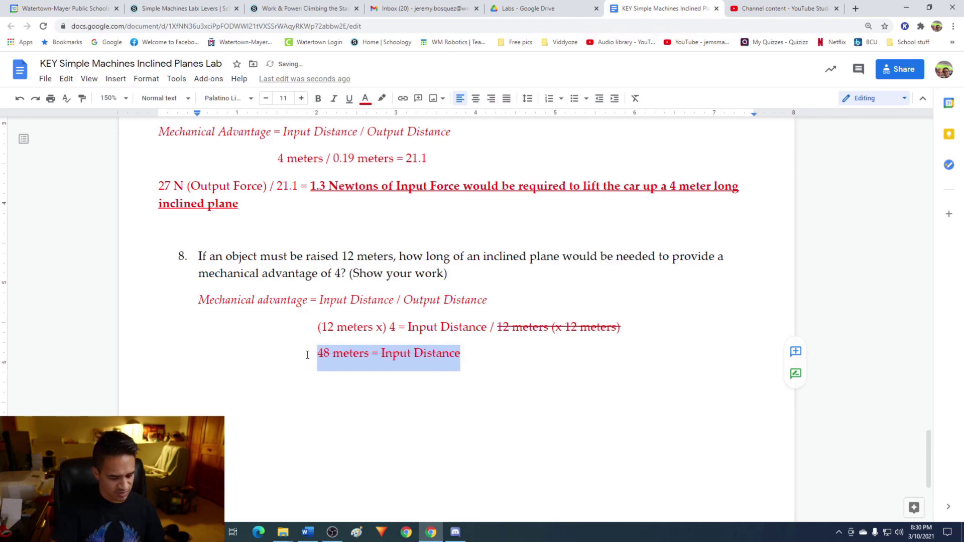
{"action": "key", "text": "ctrl+u"}
{"action": "key", "text": "ctrl+b"}
{"action": "left_click", "coordinate": [506, 359]}
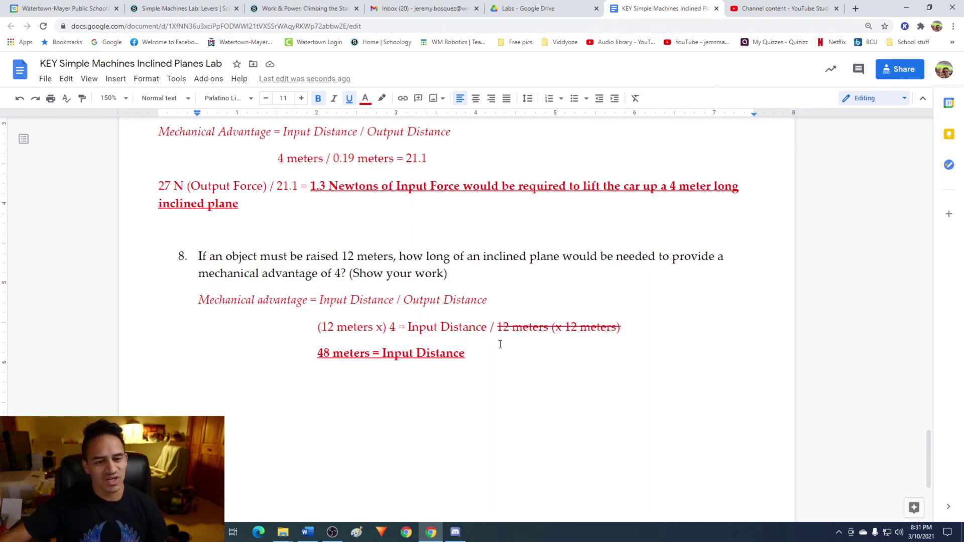
{"action": "scroll", "coordinate": [502, 352], "scroll_direction": "down", "scroll_amount": 4}
{"action": "scroll", "coordinate": [501, 345], "scroll_direction": "up", "scroll_amount": 3}
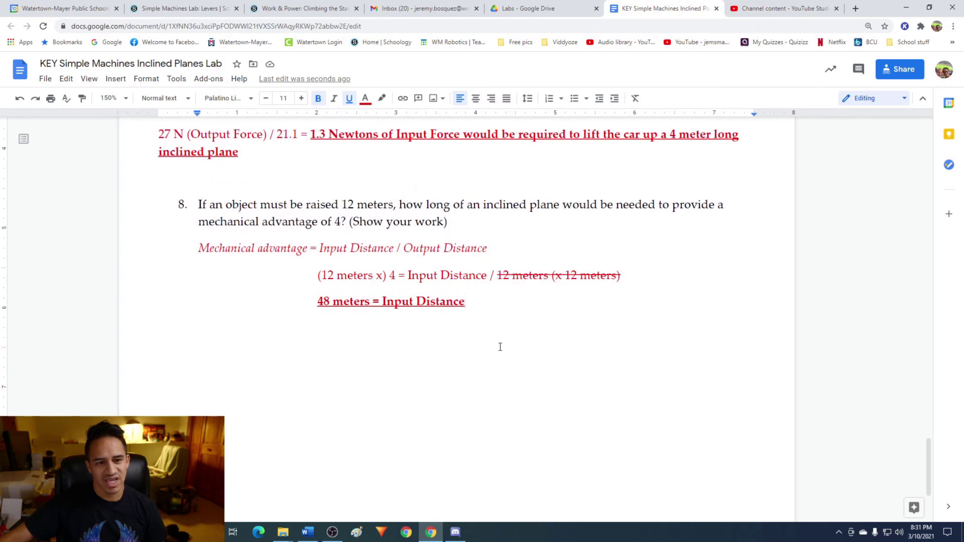